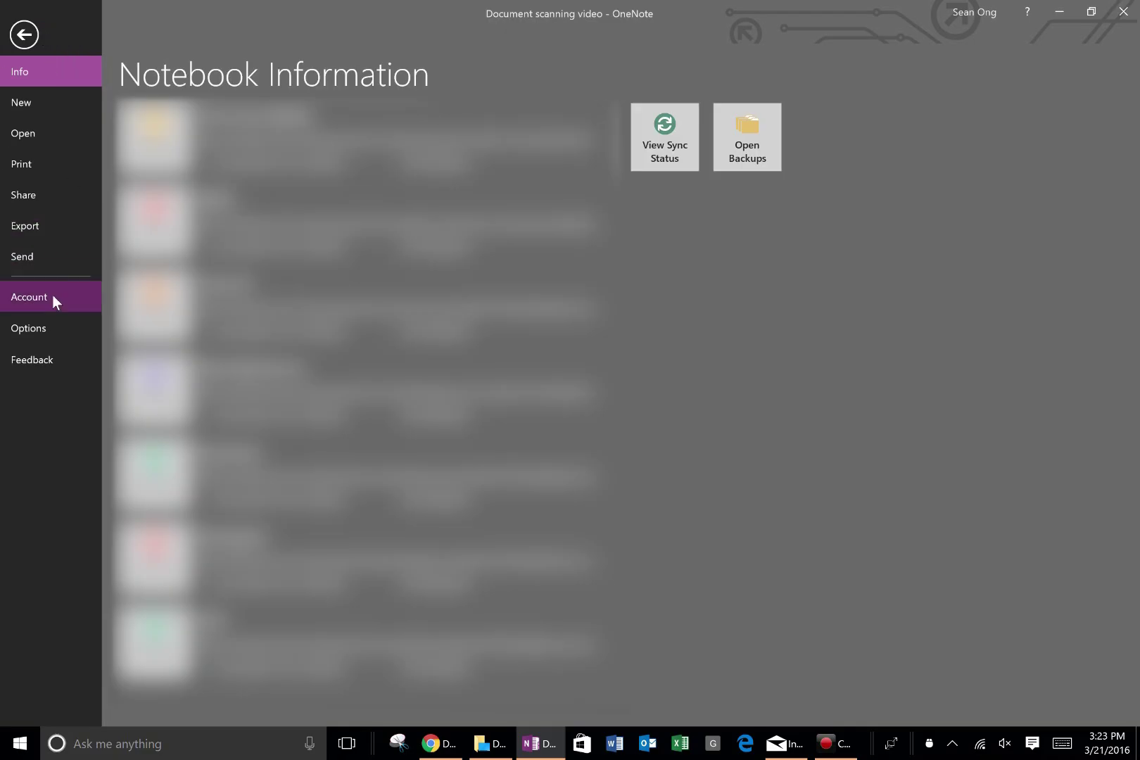
# Step: From the Account page, show About OneNote to reveal version 16.0.6528.1011, 32-bit
pyautogui.click(53, 299)
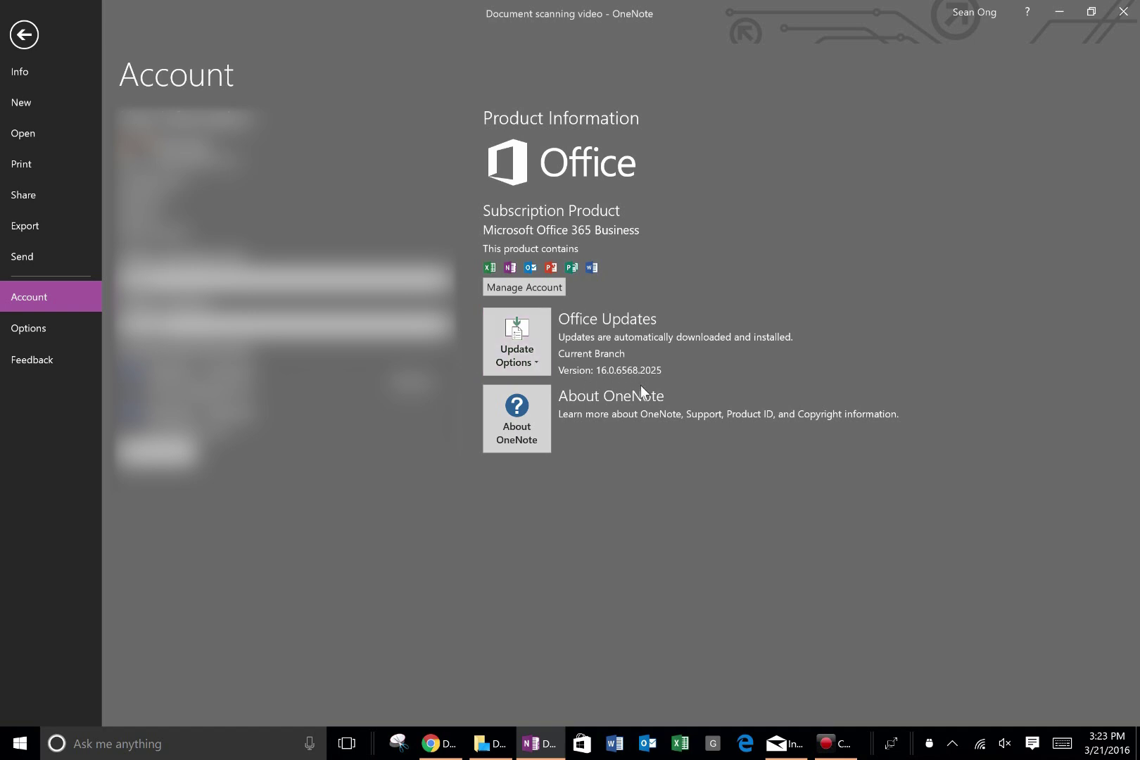
pyautogui.click(529, 423)
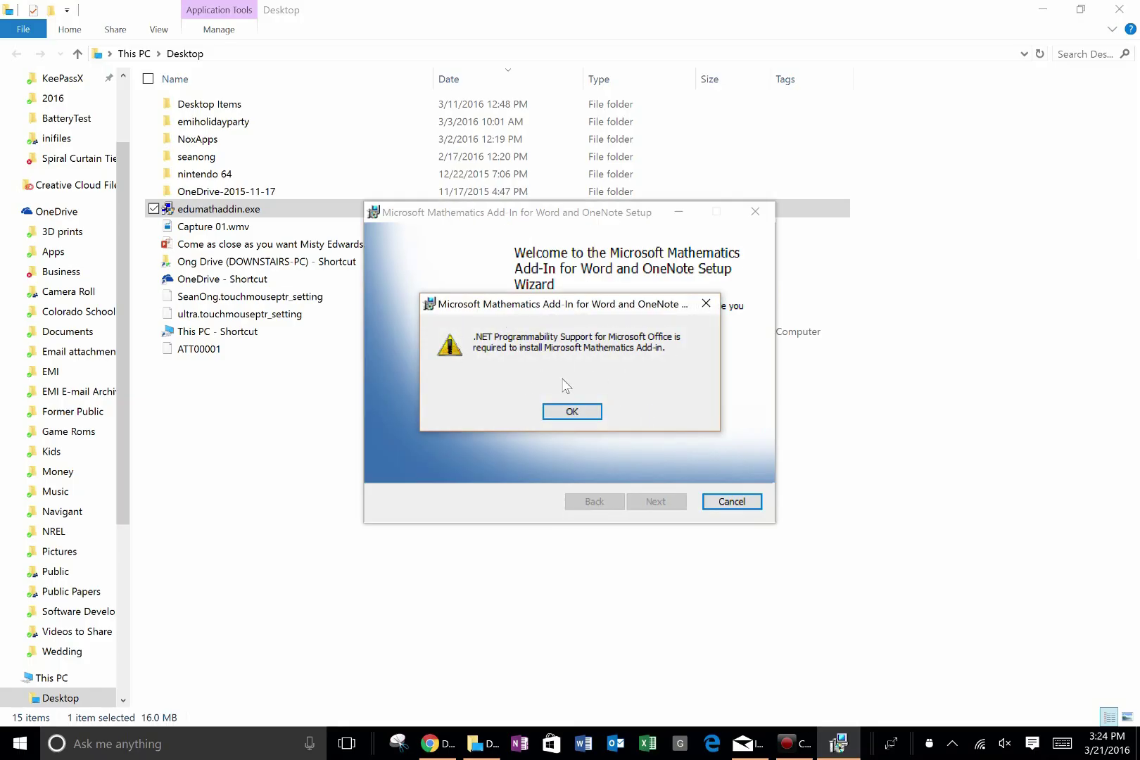
# Step: Dismiss the .NET warning, finish the failed add-in setup, and bring up the Win+X system tools menu
pyautogui.click(590, 412)
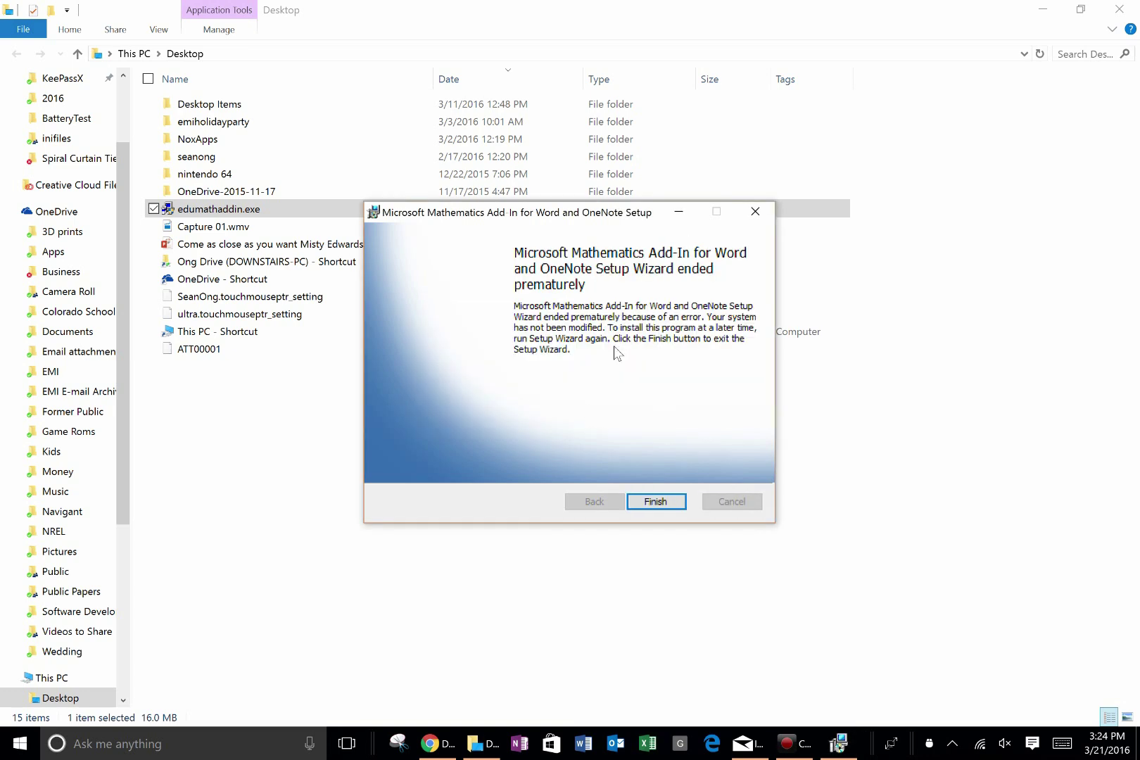
pyautogui.click(655, 502)
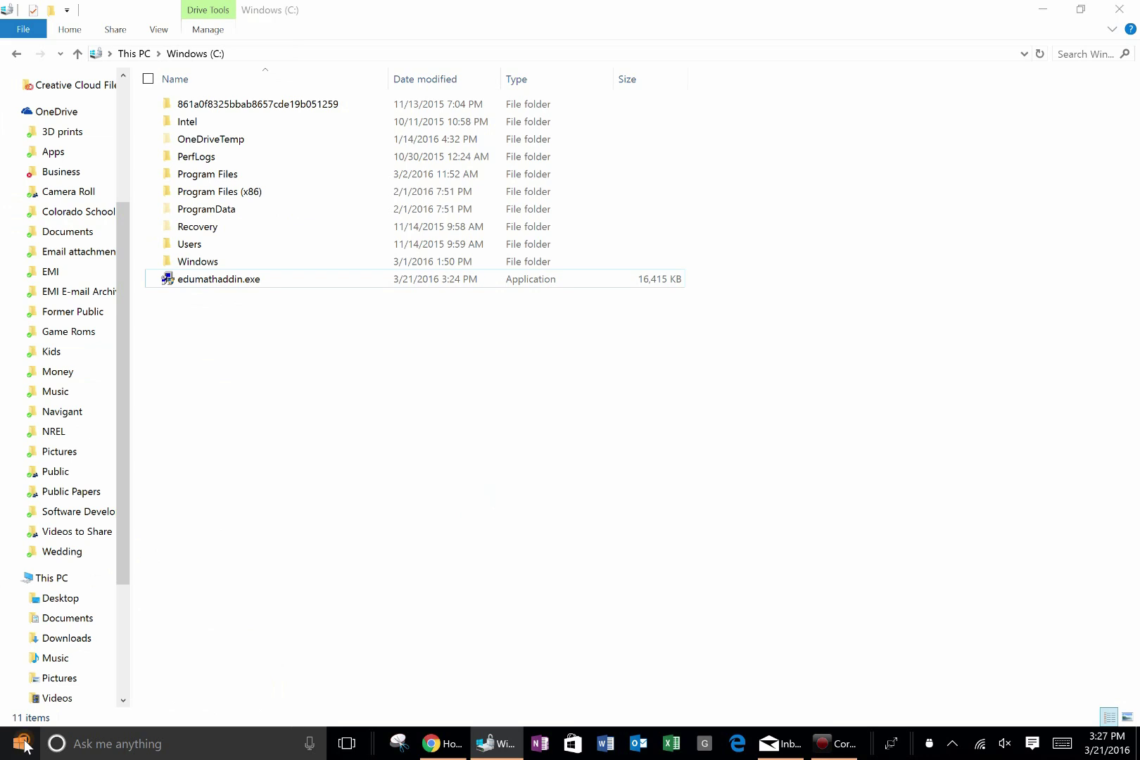
pyautogui.rightClick(23, 744)
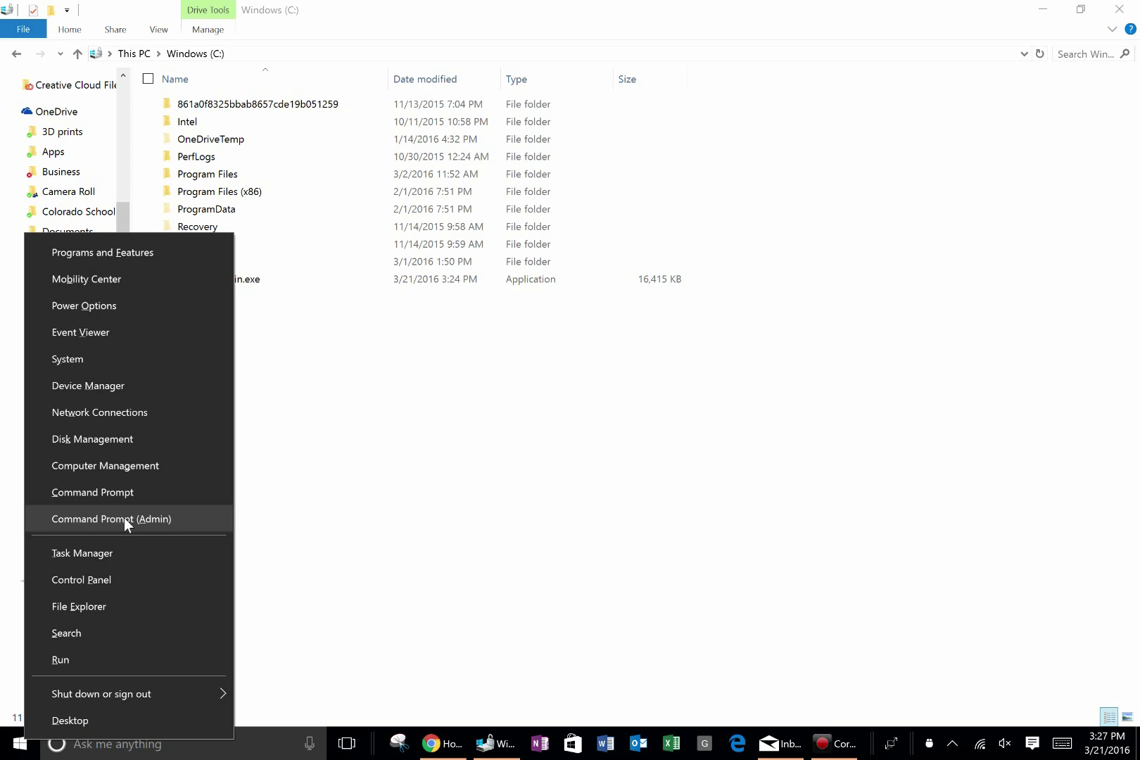
# Step: In an admin Command Prompt, run c:\edumathaddin.exe /extract
pyautogui.click(124, 518)
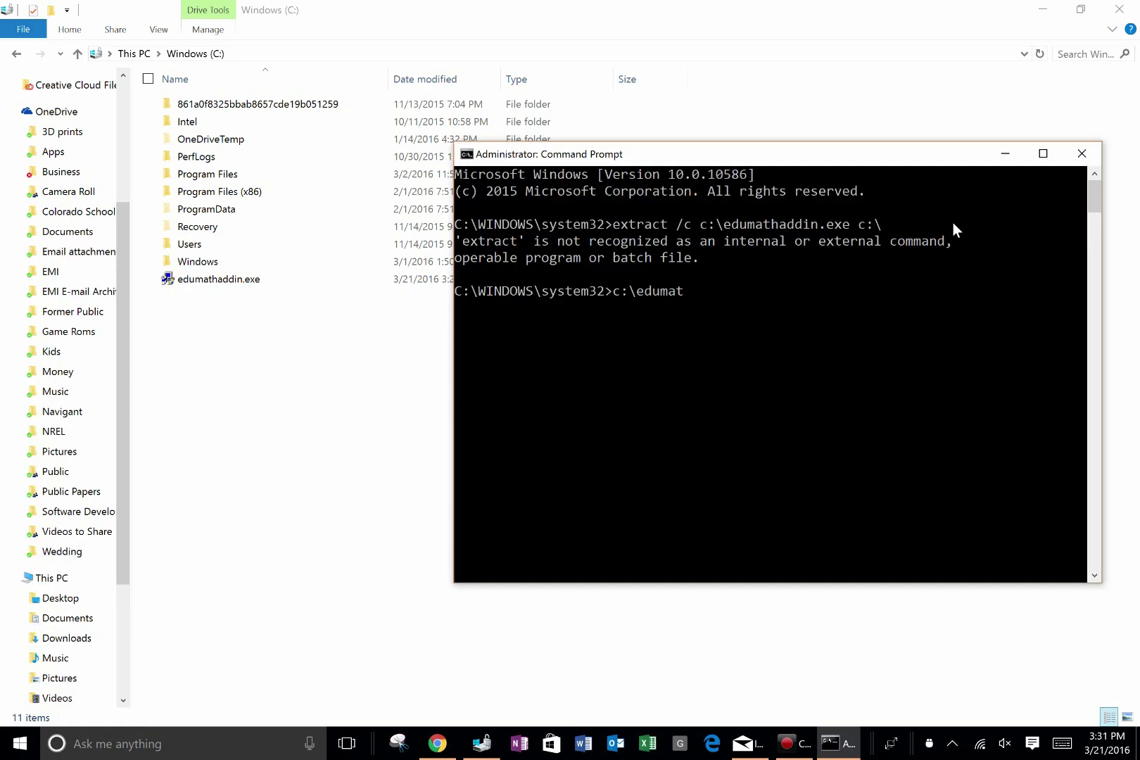
pyautogui.write('haddin.exe /extract')
pyautogui.press('Return')
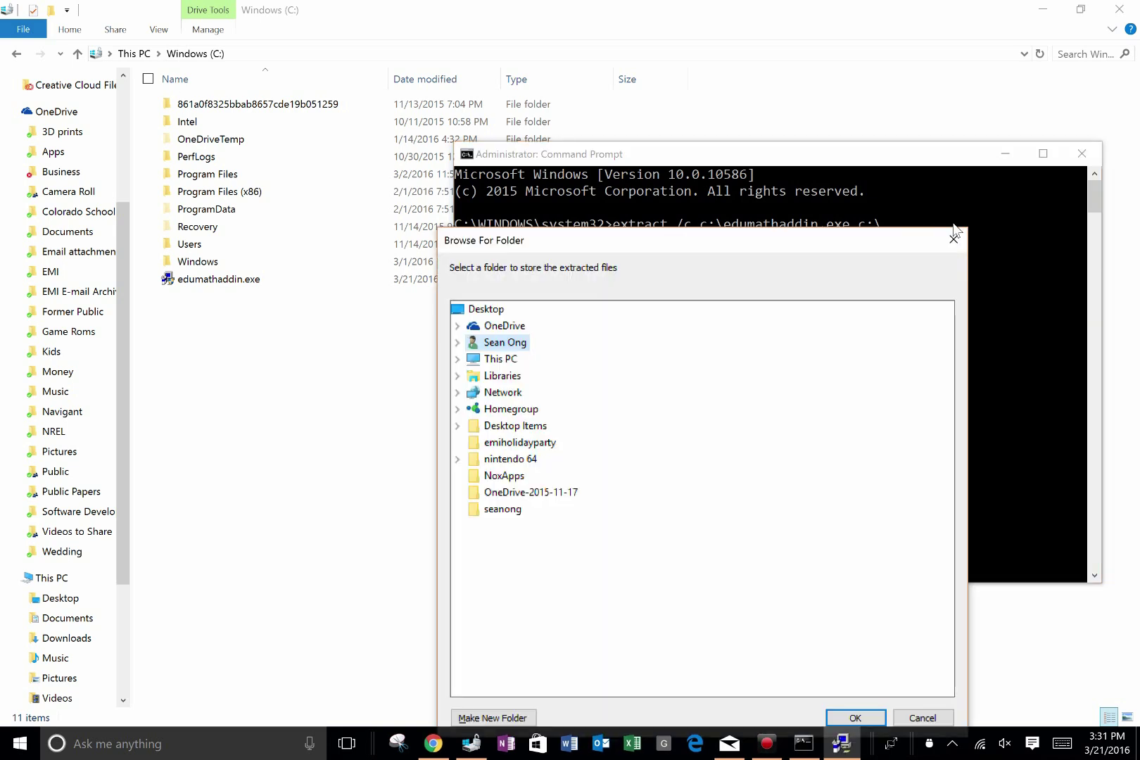
# Step: Extract the installer files into a new MathAddIn folder on drive C:
pyautogui.click(457, 359)
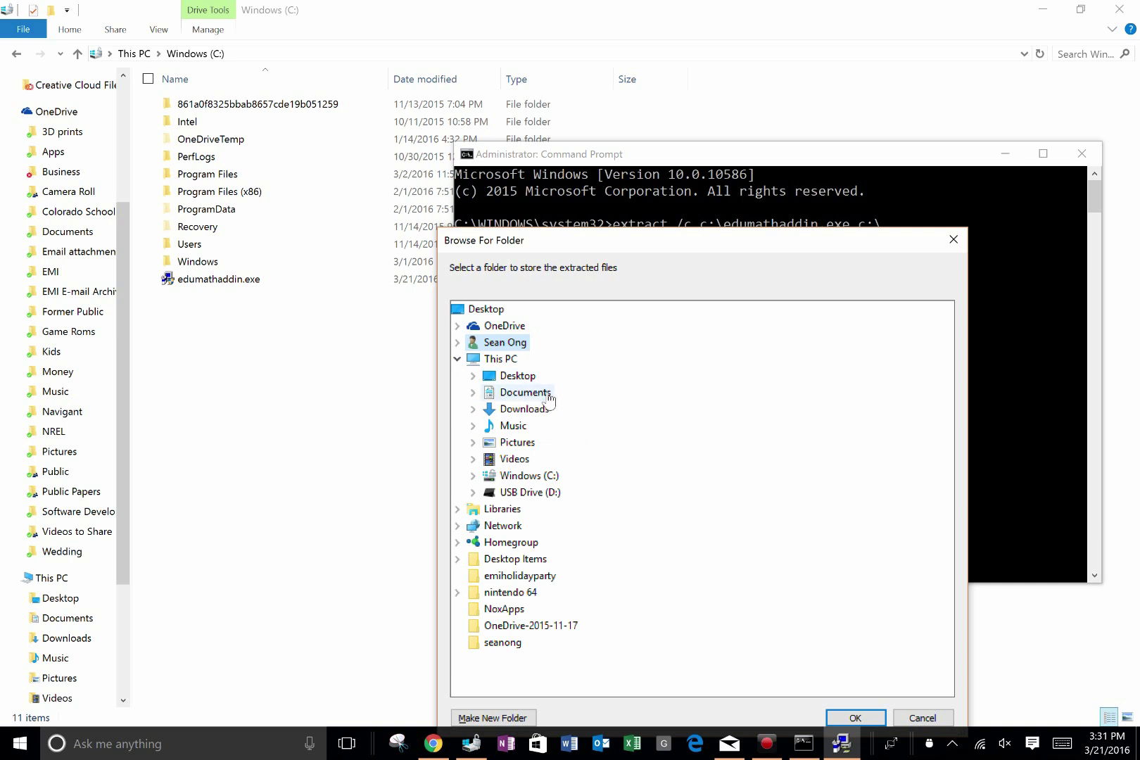
pyautogui.moveTo(661, 240); pyautogui.dragTo(618, 192)
pyautogui.click(487, 432)
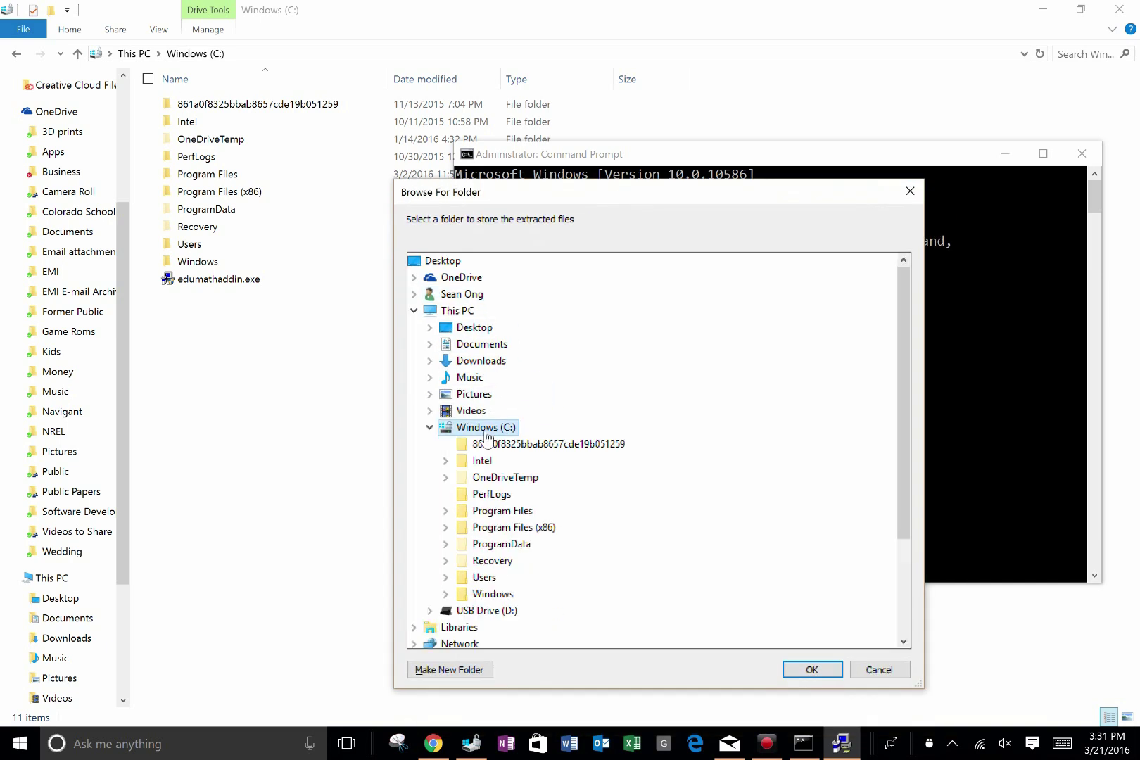
pyautogui.click(444, 672)
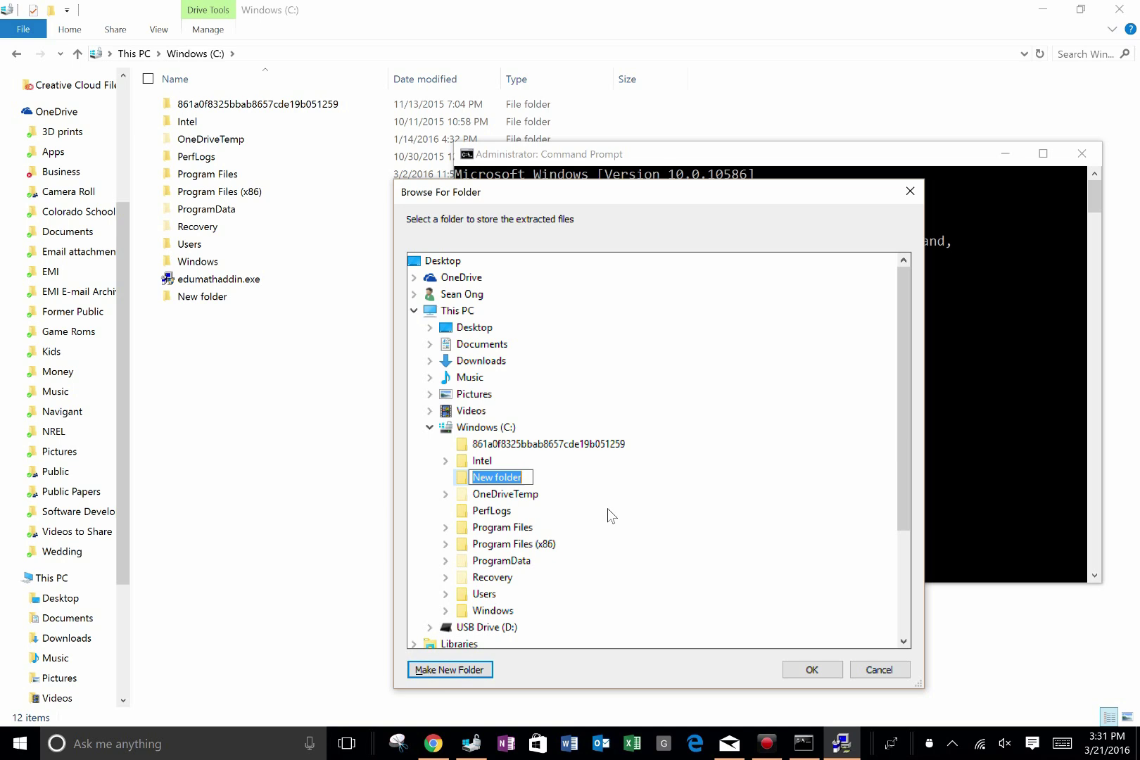
pyautogui.write('MathAddIn')
pyautogui.click(809, 669)
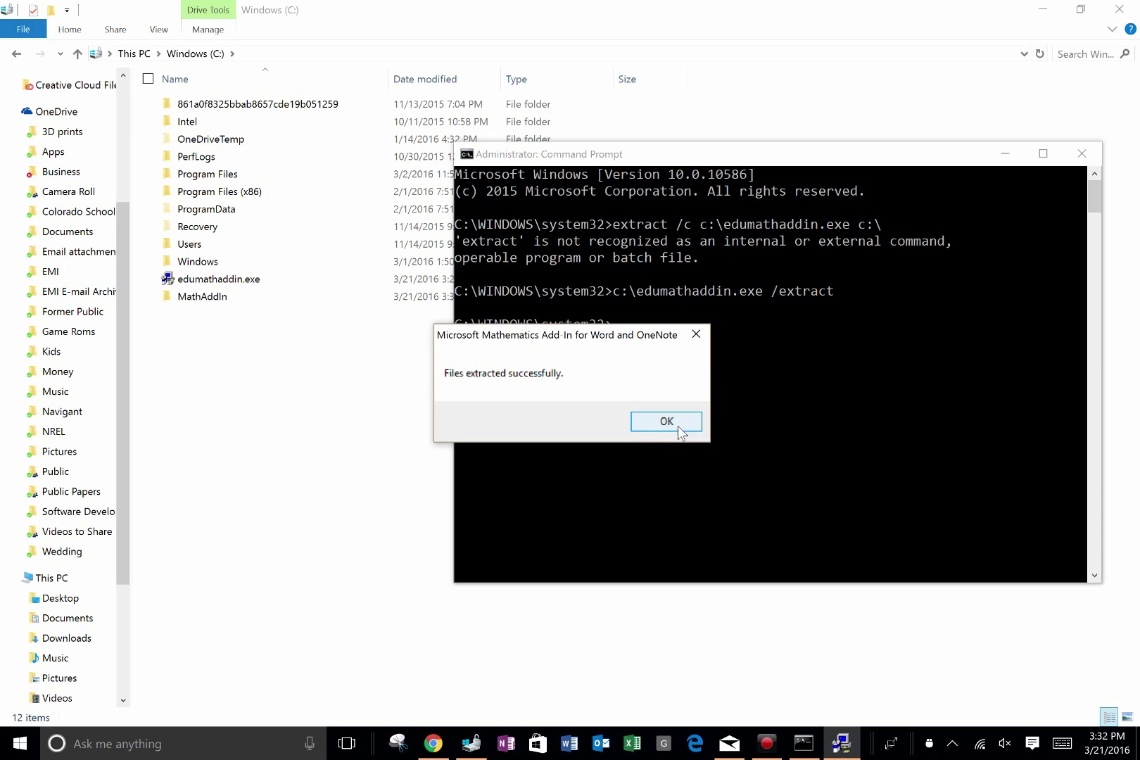
# Step: Dismiss the extraction message, close the console, and open the MathAddIn folder
pyautogui.click(678, 426)
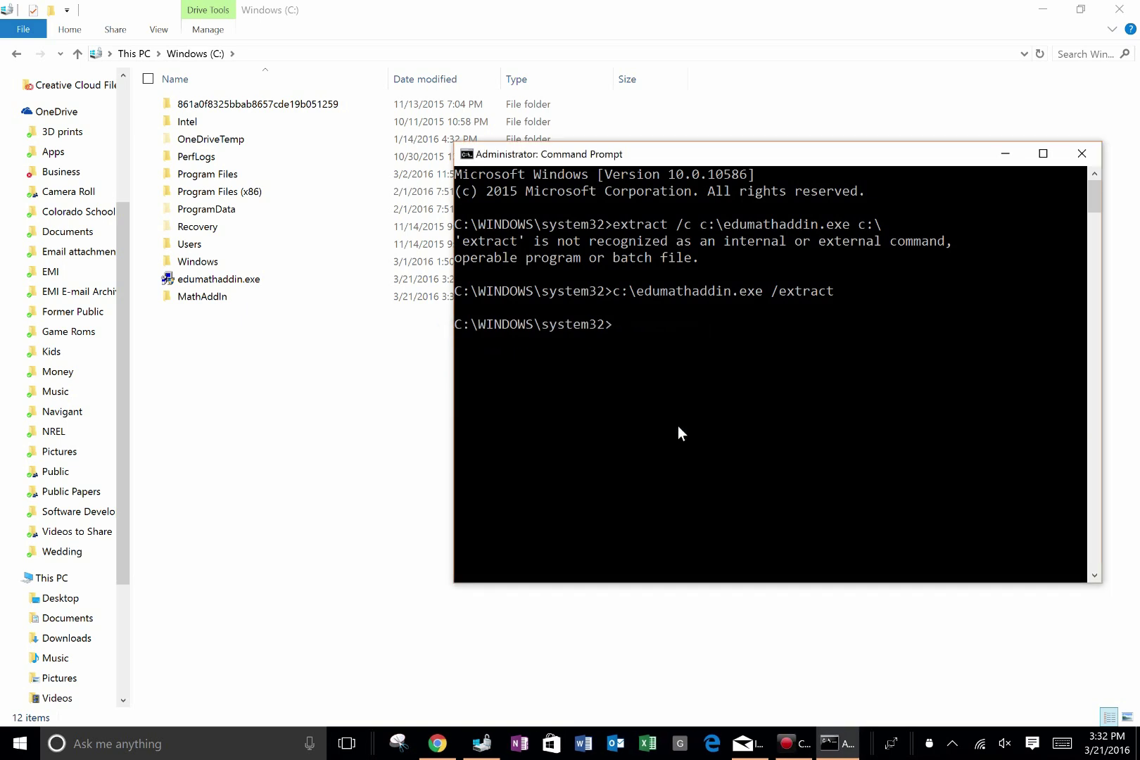
pyautogui.click(1079, 157)
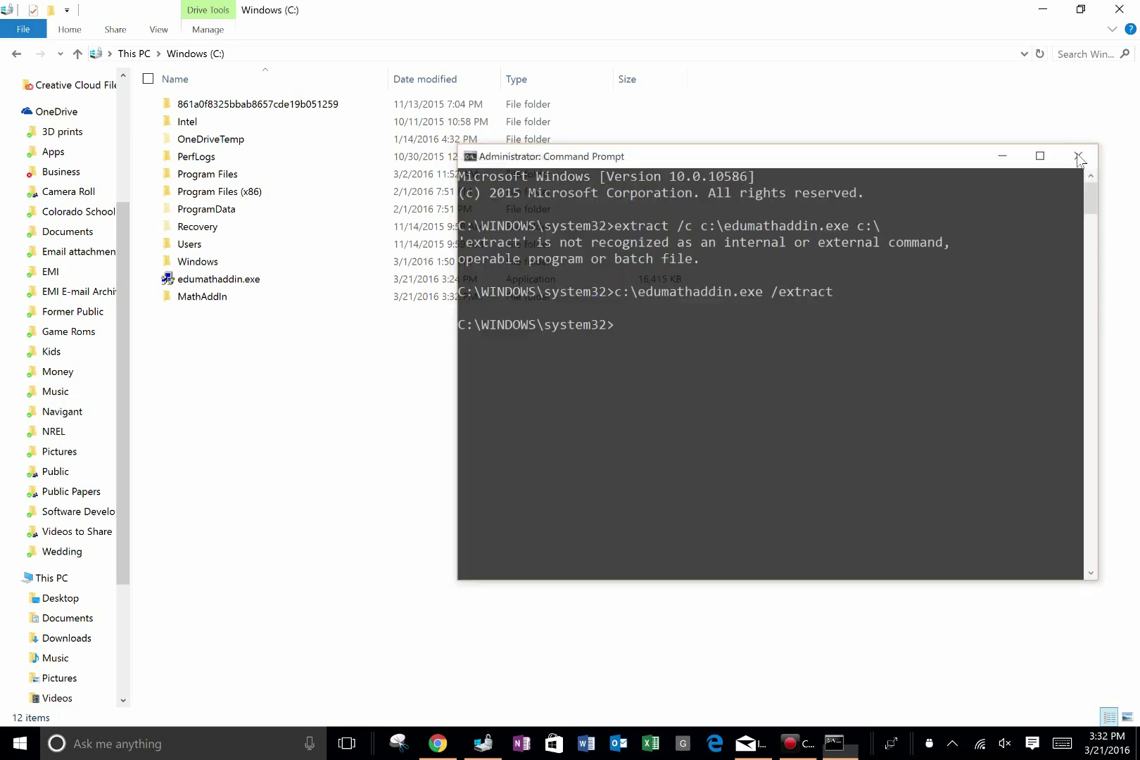
pyautogui.click(225, 304)
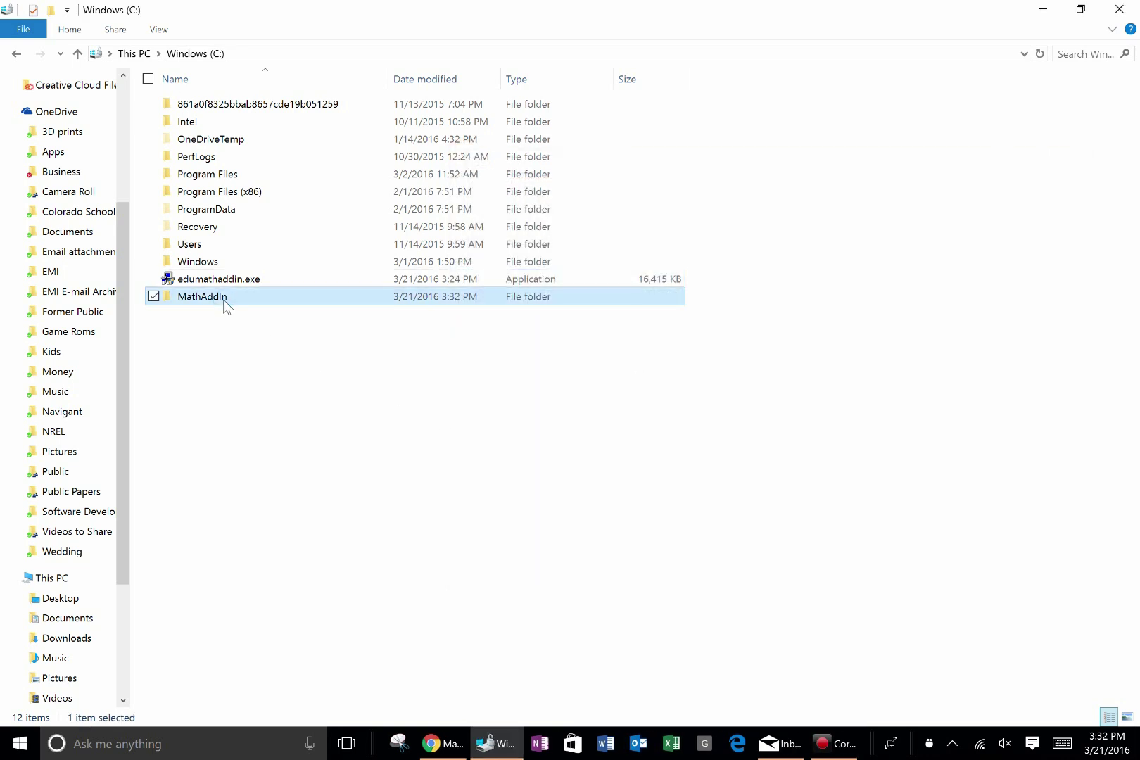
pyautogui.doubleClick(224, 301)
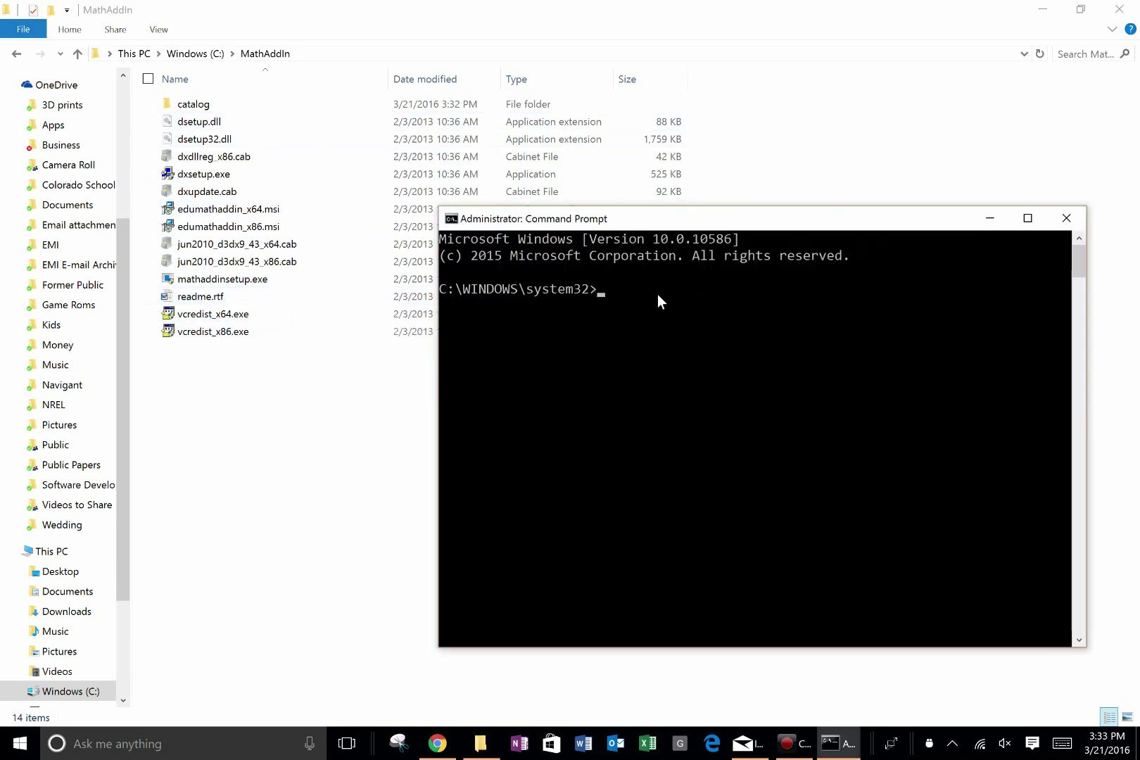
# Step: Paste the msiexec install command and replace its folder placeholder with c:\MathAddIn
pyautogui.rightClick(657, 294)
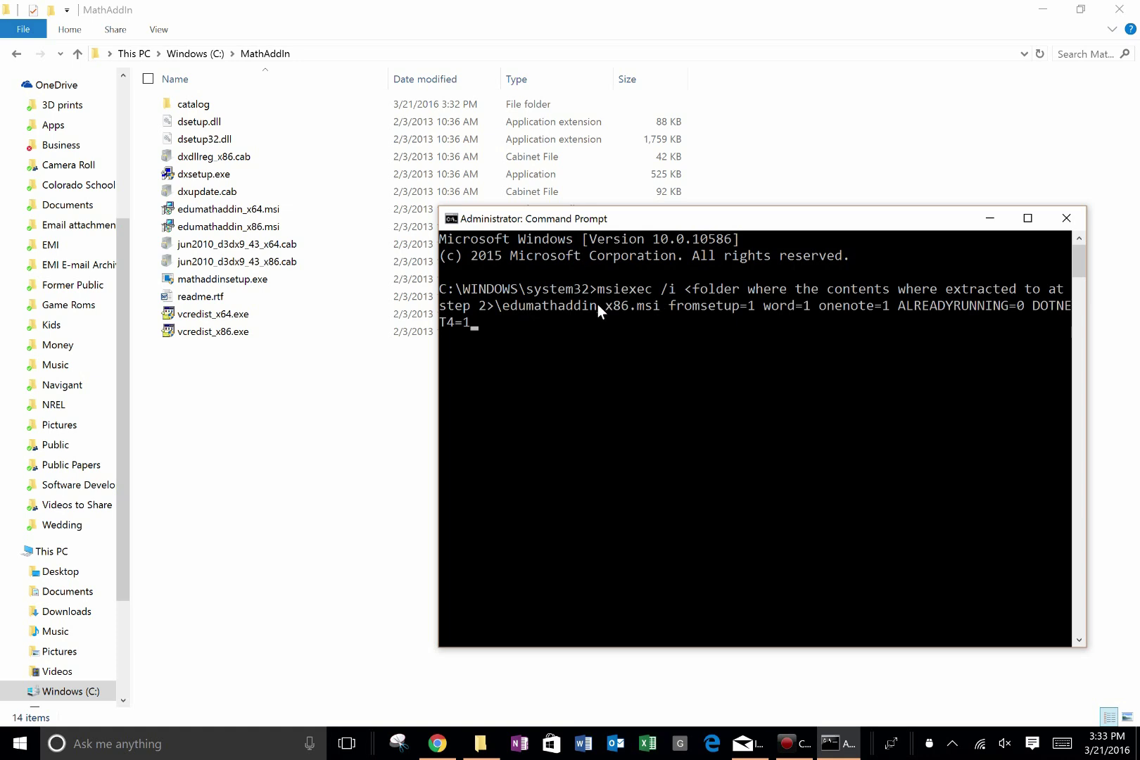
pyautogui.press('Left')
pyautogui.press('Left')
pyautogui.press('Left')
pyautogui.press('Left')
pyautogui.press('Left')
pyautogui.press('Left')
pyautogui.press('Left')
pyautogui.press('Left')
pyautogui.press('Left')
pyautogui.press('Left')
pyautogui.press('Left')
pyautogui.press('Left')
pyautogui.press('Left')
pyautogui.press('Left')
pyautogui.press('Left')
pyautogui.press('Left')
pyautogui.press('Left')
pyautogui.press('Left')
pyautogui.press('Left')
pyautogui.press('Left')
pyautogui.press('Left')
pyautogui.press('Left')
pyautogui.press('Left')
pyautogui.press('Left')
pyautogui.press('Left')
pyautogui.press('Left')
pyautogui.press('Left')
pyautogui.press('Left')
pyautogui.press('Left')
pyautogui.press('Left')
pyautogui.press('Left')
pyautogui.press('Left')
pyautogui.press('Left')
pyautogui.press('Left')
pyautogui.press('Left')
pyautogui.press('Left')
pyautogui.press('Left')
pyautogui.press('Left')
pyautogui.press('Left')
pyautogui.press('Left')
pyautogui.press('Left')
pyautogui.press('Left')
pyautogui.press('Left')
pyautogui.press('Left')
pyautogui.press('Left')
pyautogui.press('Left')
pyautogui.press('Left')
pyautogui.press('Left')
pyautogui.press('Left')
pyautogui.press('Left')
pyautogui.press('Left')
pyautogui.press('Left')
pyautogui.press('Left')
pyautogui.press('Left')
pyautogui.press('Left')
pyautogui.press('Left')
pyautogui.press('Left')
pyautogui.press('Left')
pyautogui.press('Left')
pyautogui.press('Left')
pyautogui.press('Right')
pyautogui.press('Right')
pyautogui.press('Right')
pyautogui.press('Right')
pyautogui.press('Right')
pyautogui.press('Right')
pyautogui.press('Right')
pyautogui.press('Right')
pyautogui.press('Right')
pyautogui.press('Right')
pyautogui.press('Right')
pyautogui.press('Right')
pyautogui.press('Right')
pyautogui.press('Right')
pyautogui.press('Right')
pyautogui.press('Right')
pyautogui.press('Right')
pyautogui.press('Right')
pyautogui.press('Right')
pyautogui.press('Right')
pyautogui.press('Right')
pyautogui.press('Right')
pyautogui.press('Right')
pyautogui.press('Right')
pyautogui.press('Right')
pyautogui.press('Right')
pyautogui.press('Right')
pyautogui.press('Right')
pyautogui.press('Left')
pyautogui.press('BackSpace')
pyautogui.press('BackSpace')
pyautogui.press('BackSpace')
pyautogui.press('BackSpace')
pyautogui.press('BackSpace')
pyautogui.press('BackSpace')
pyautogui.press('BackSpace')
pyautogui.press('BackSpace')
pyautogui.press('BackSpace')
pyautogui.press('BackSpace')
pyautogui.press('BackSpace')
pyautogui.press('BackSpace')
pyautogui.press('BackSpace')
pyautogui.press('BackSpace')
pyautogui.press('BackSpace')
pyautogui.press('BackSpace')
pyautogui.press('BackSpace')
pyautogui.press('BackSpace')
pyautogui.press('BackSpace')
pyautogui.press('BackSpace')
pyautogui.press('BackSpace')
pyautogui.press('BackSpace')
pyautogui.press('BackSpace')
pyautogui.press('BackSpace')
pyautogui.press('BackSpace')
pyautogui.press('BackSpace')
pyautogui.press('BackSpace')
pyautogui.press('BackSpace')
pyautogui.press('BackSpace')
pyautogui.press('BackSpace')
pyautogui.press('BackSpace')
pyautogui.press('BackSpace')
pyautogui.press('BackSpace')
pyautogui.press('BackSpace')
pyautogui.press('BackSpace')
pyautogui.press('BackSpace')
pyautogui.write('c:')
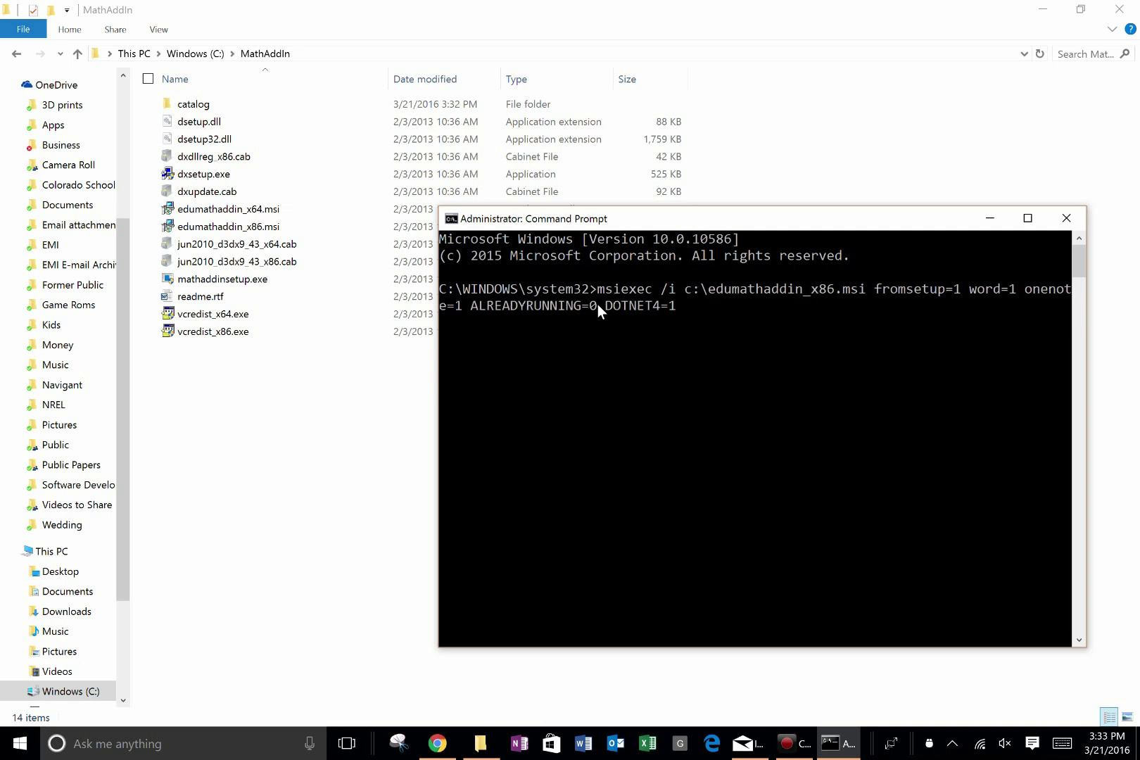
pyautogui.write('\\')
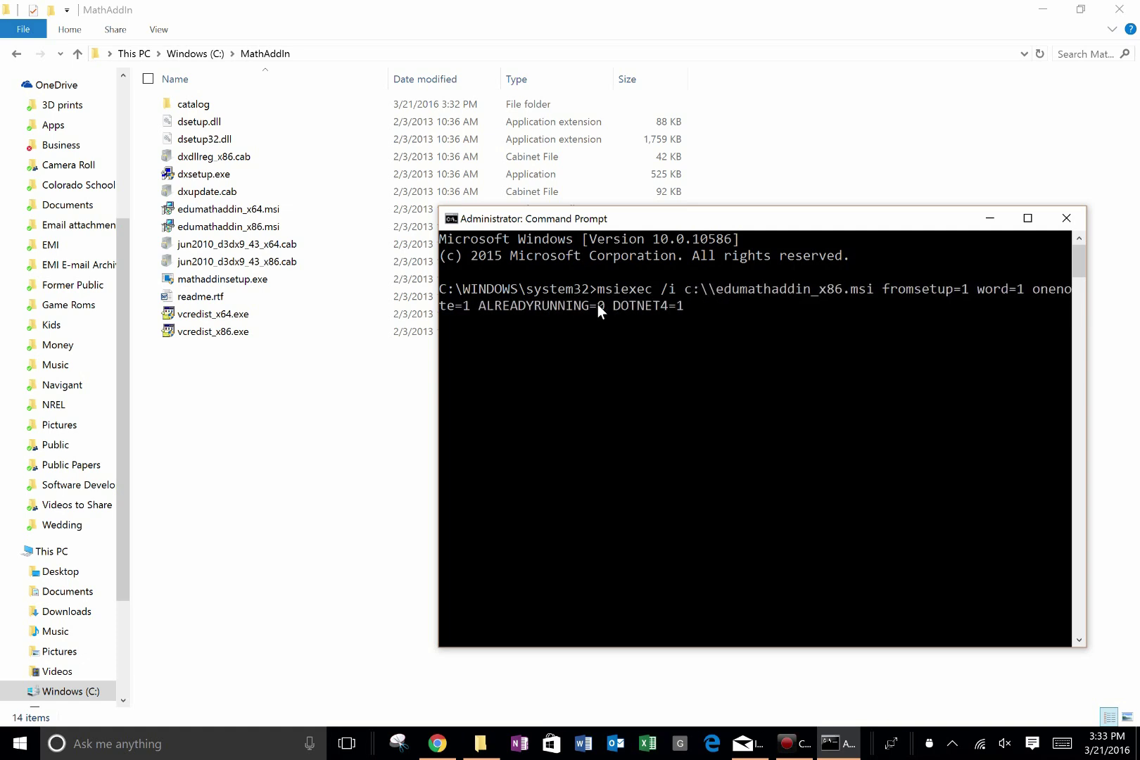
pyautogui.write('MathAddIn')
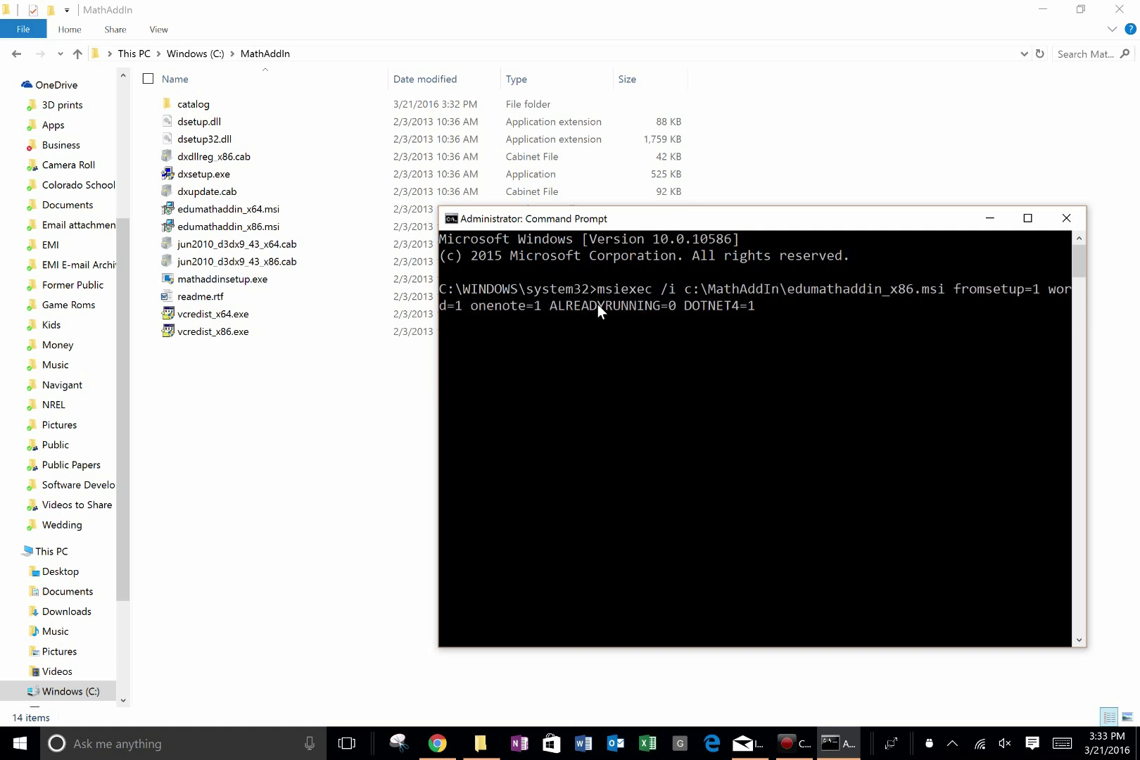
pyautogui.press('Left')
pyautogui.press('Left')
pyautogui.press('Left')
pyautogui.press('Left')
pyautogui.press('Left')
pyautogui.press('Left')
pyautogui.press('Left')
pyautogui.press('Left')
pyautogui.press('Left')
pyautogui.press('Left')
pyautogui.press('Left')
pyautogui.press('Left')
pyautogui.press('Left')
pyautogui.press('Left')
pyautogui.press('Left')
pyautogui.press('Left')
pyautogui.press('Left')
pyautogui.press('Left')
pyautogui.press('Left')
pyautogui.press('Right')
pyautogui.press('Right')
pyautogui.press('Right')
pyautogui.press('Right')
pyautogui.press('Right')
pyautogui.press('Right')
pyautogui.press('Right')
pyautogui.press('Right')
pyautogui.press('Right')
pyautogui.press('Right')
pyautogui.press('Right')
pyautogui.press('Right')
pyautogui.press('Right')
pyautogui.press('Right')
pyautogui.press('Right')
pyautogui.press('Right')
pyautogui.press('Right')
pyautogui.press('Right')
pyautogui.press('Right')
pyautogui.press('Right')
pyautogui.press('Right')
pyautogui.press('Right')
pyautogui.press('Right')
pyautogui.press('Right')
pyautogui.press('Right')
pyautogui.press('Right')
pyautogui.press('Right')
pyautogui.press('Right')
pyautogui.press('Right')
pyautogui.press('Right')
pyautogui.press('Right')
pyautogui.press('Right')
pyautogui.press('Right')
pyautogui.press('Right')
pyautogui.press('Right')
pyautogui.press('Right')
pyautogui.press('Right')
pyautogui.press('Right')
pyautogui.press('Right')
pyautogui.press('Right')
pyautogui.press('Right')
pyautogui.press('Right')
pyautogui.press('Right')
pyautogui.press('Right')
pyautogui.press('Right')
pyautogui.press('Right')
pyautogui.press('Right')
pyautogui.press('Right')
pyautogui.press('Right')
pyautogui.press('Right')
pyautogui.press('Right')
# Step: Run msiexec and install the add-in, accepting the license and the default Program Files (x86) folder
pyautogui.press('Return')
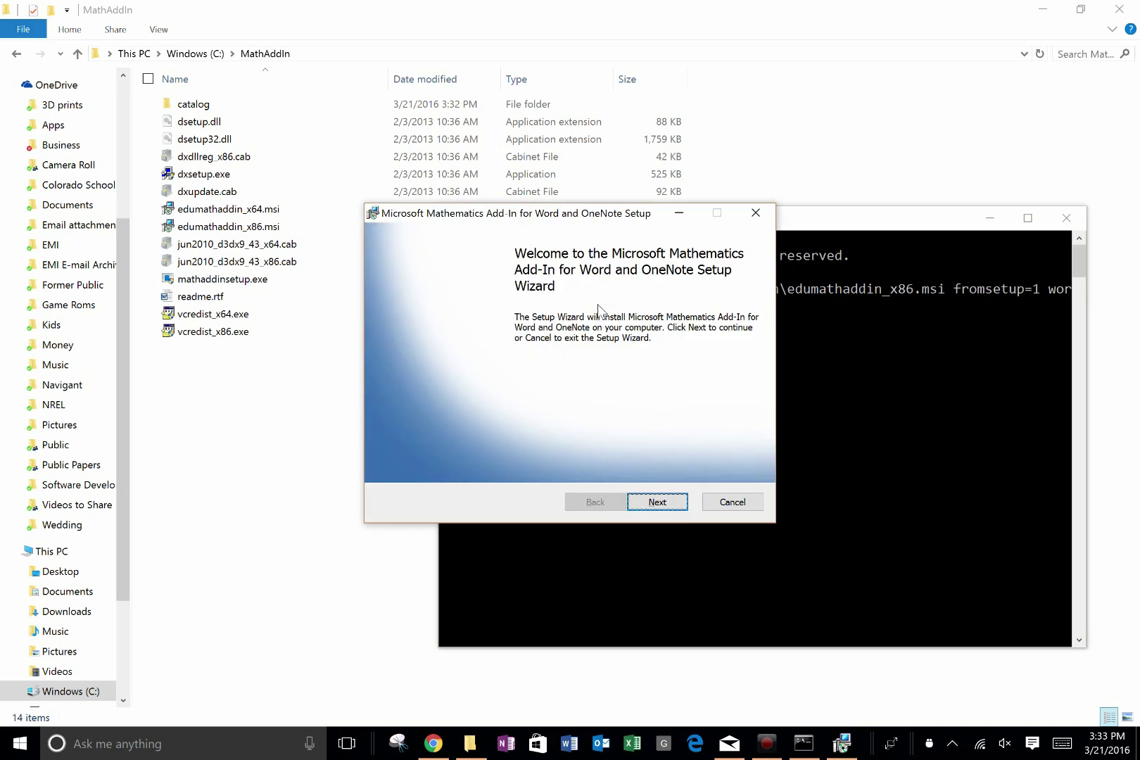
pyautogui.click(657, 501)
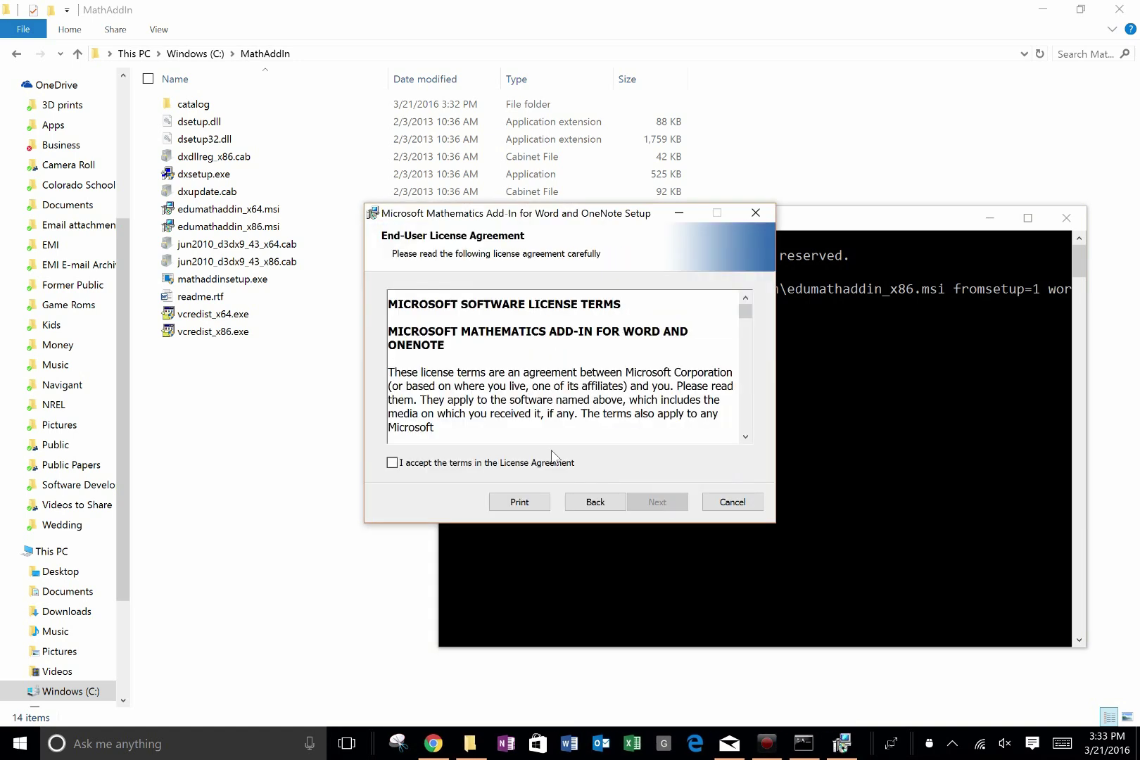
pyautogui.click(521, 469)
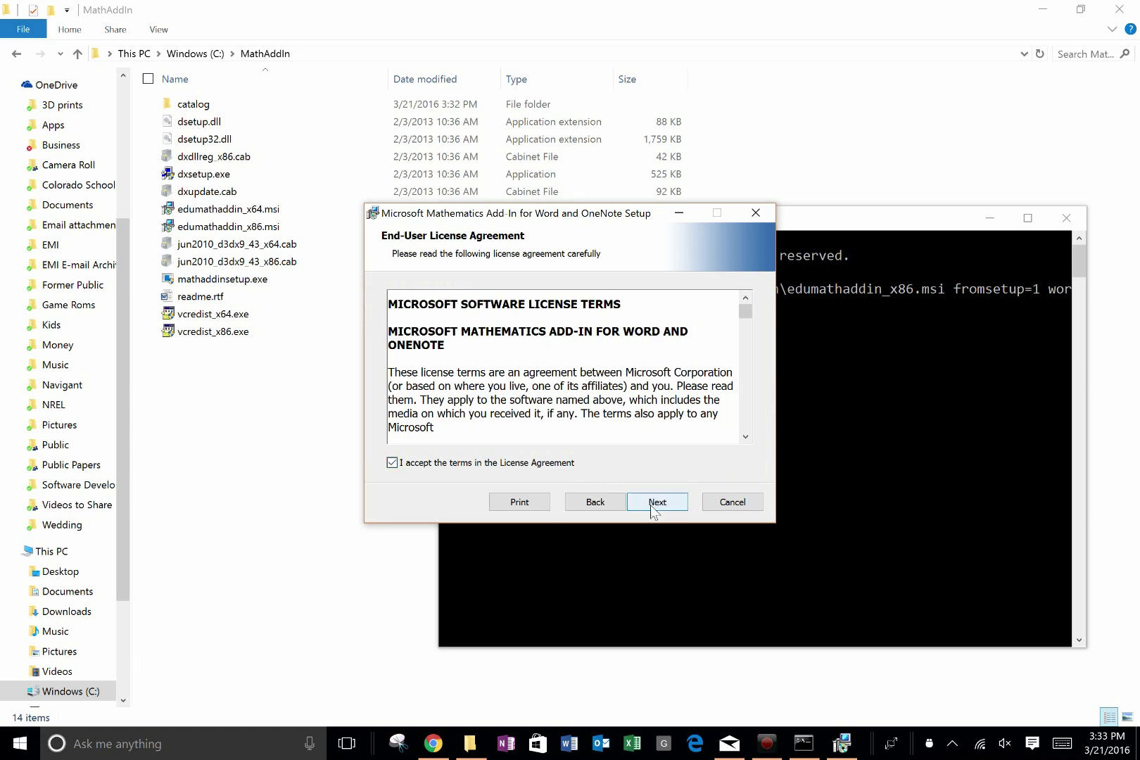
pyautogui.click(655, 502)
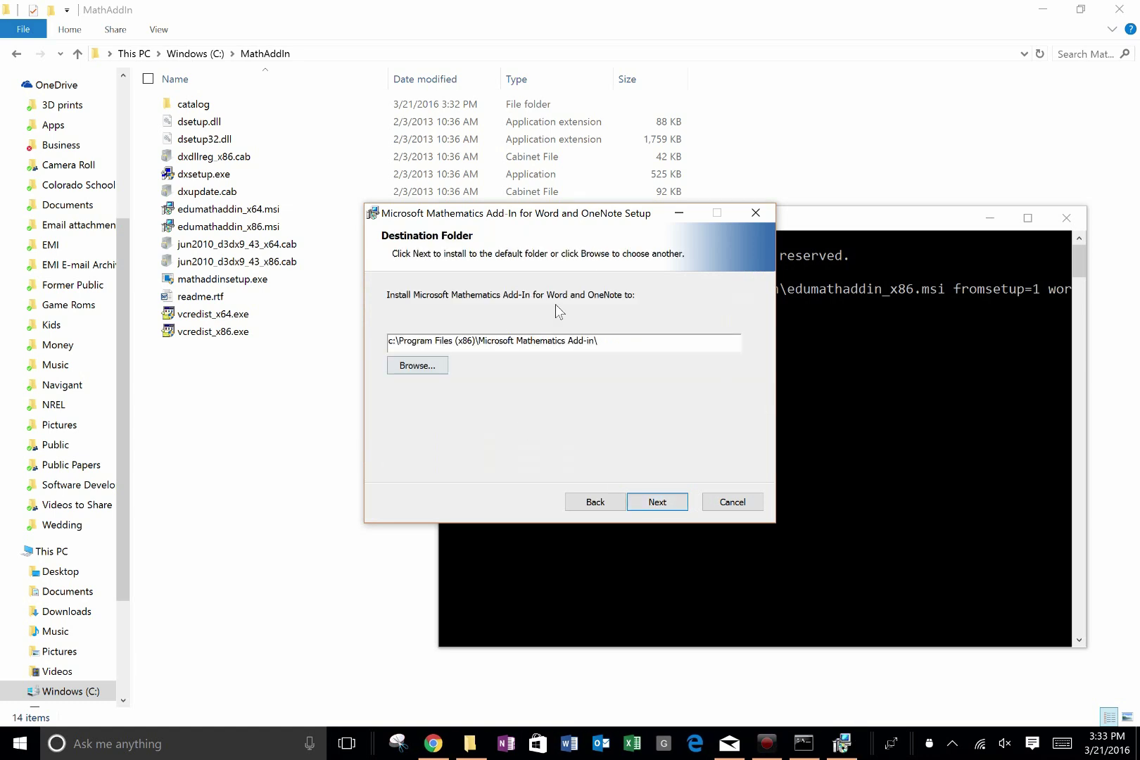
pyautogui.click(656, 502)
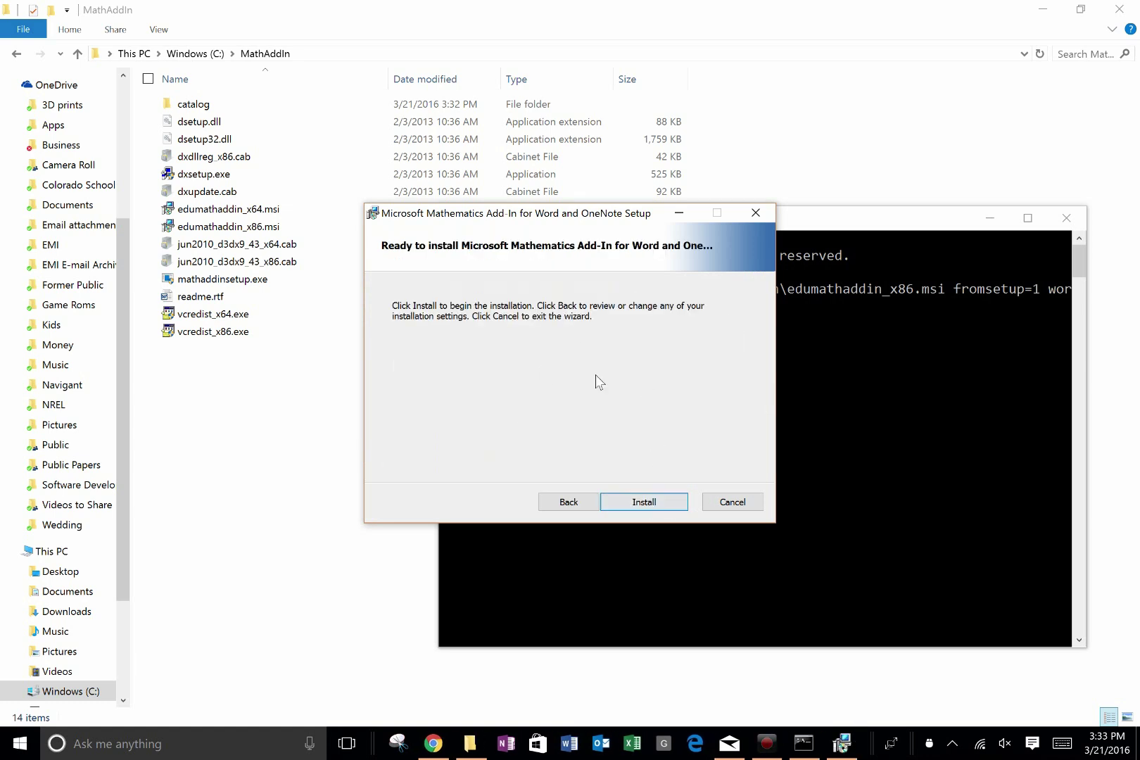
pyautogui.click(660, 502)
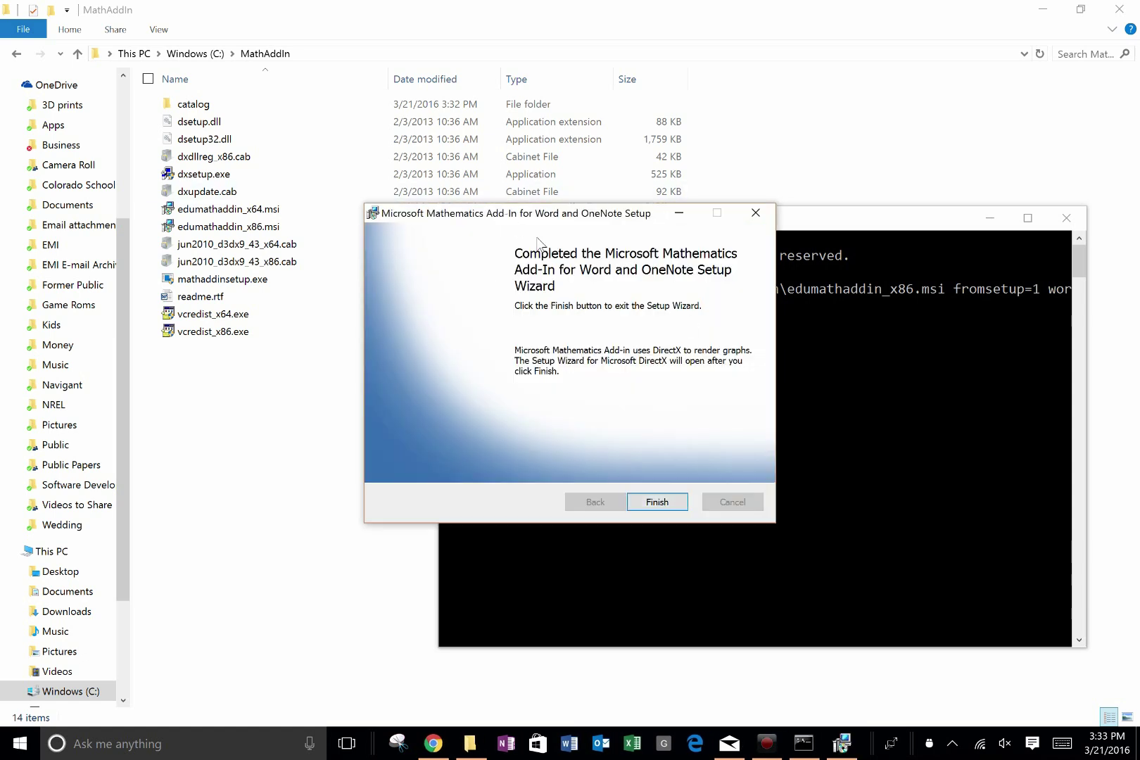
pyautogui.click(658, 500)
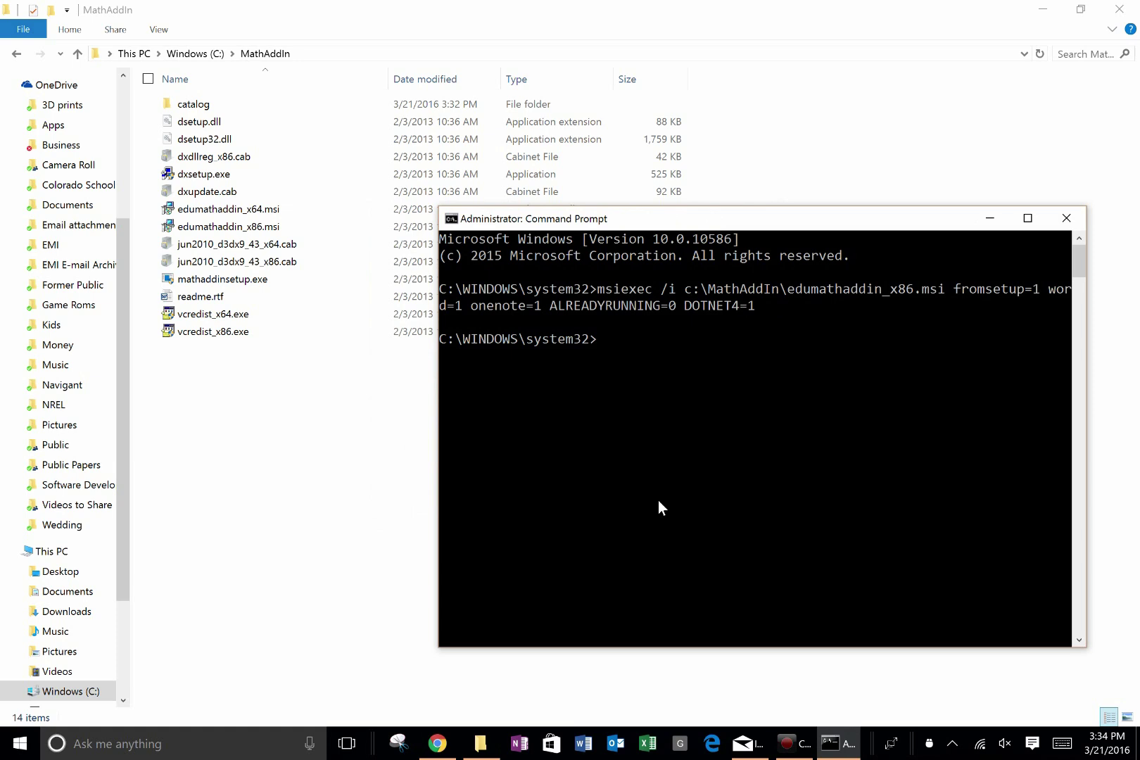
pyautogui.click(523, 750)
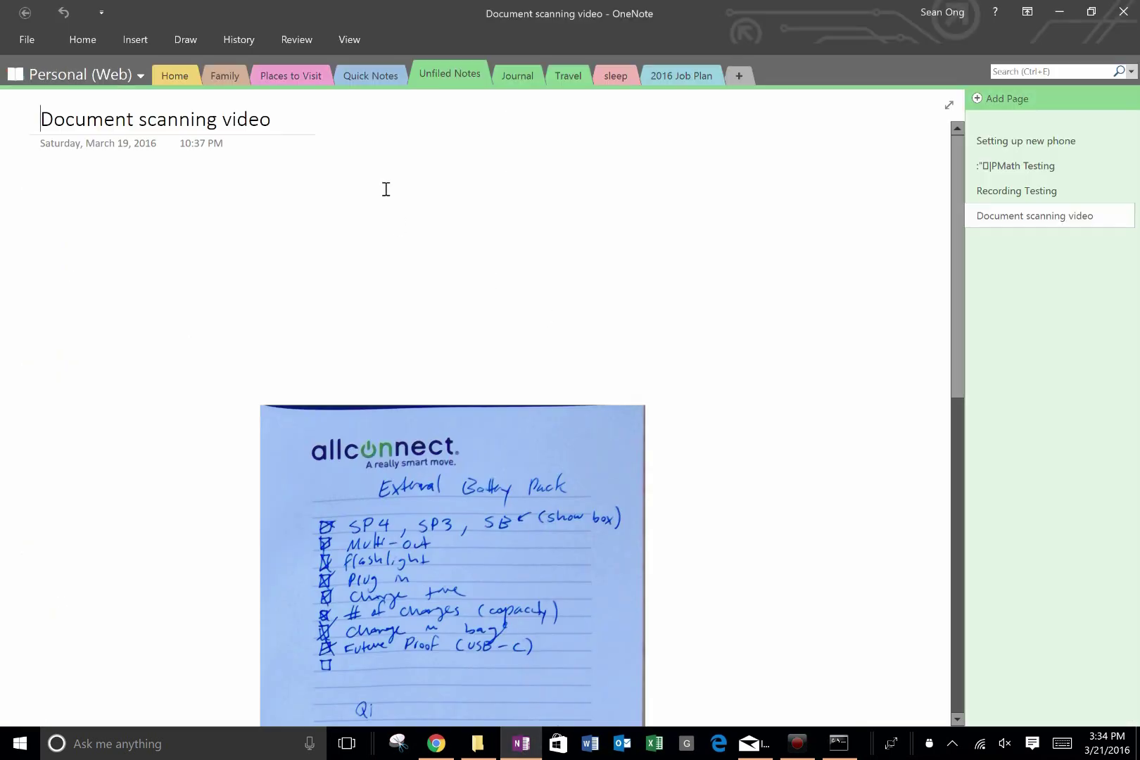
pyautogui.click(348, 38)
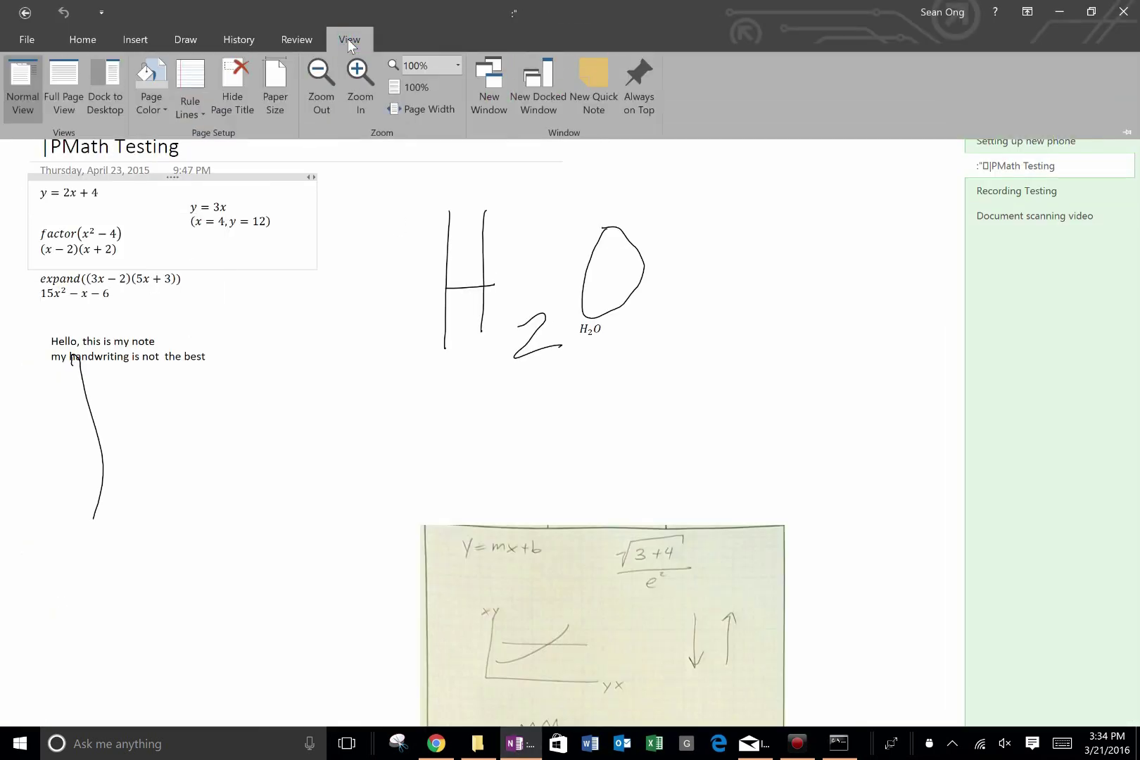
pyautogui.click(347, 38)
pyautogui.click(297, 35)
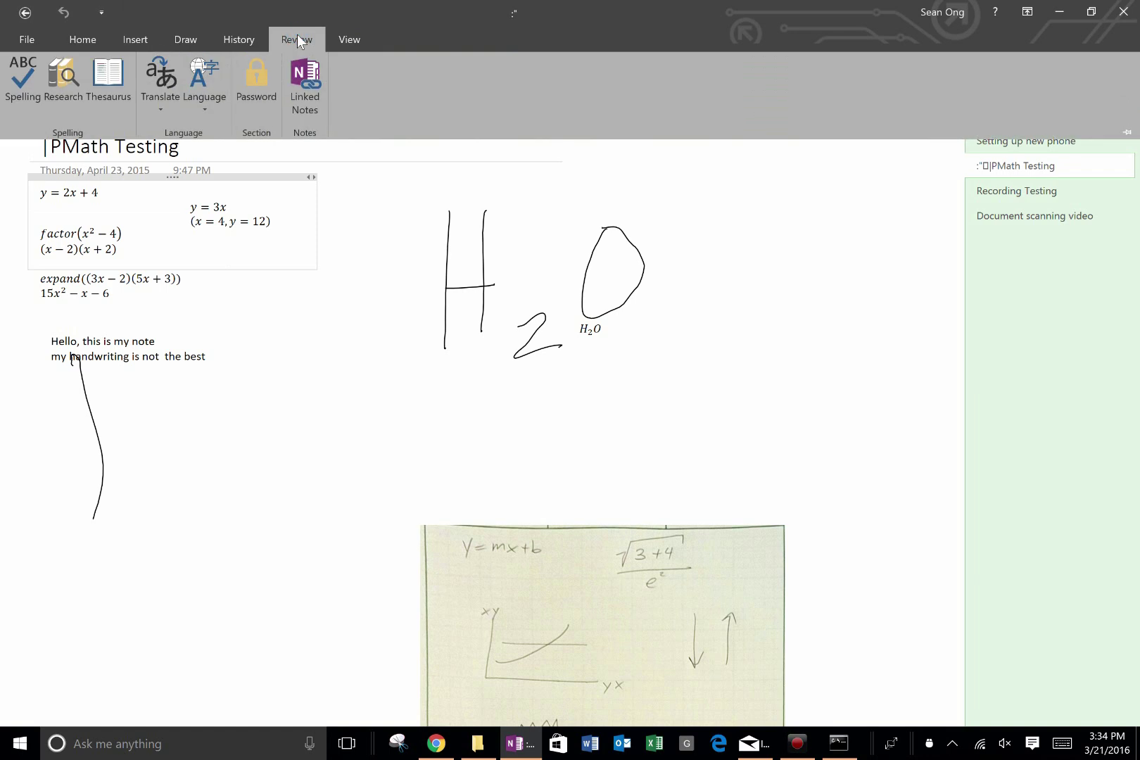
pyautogui.click(296, 35)
pyautogui.click(251, 37)
pyautogui.click(239, 38)
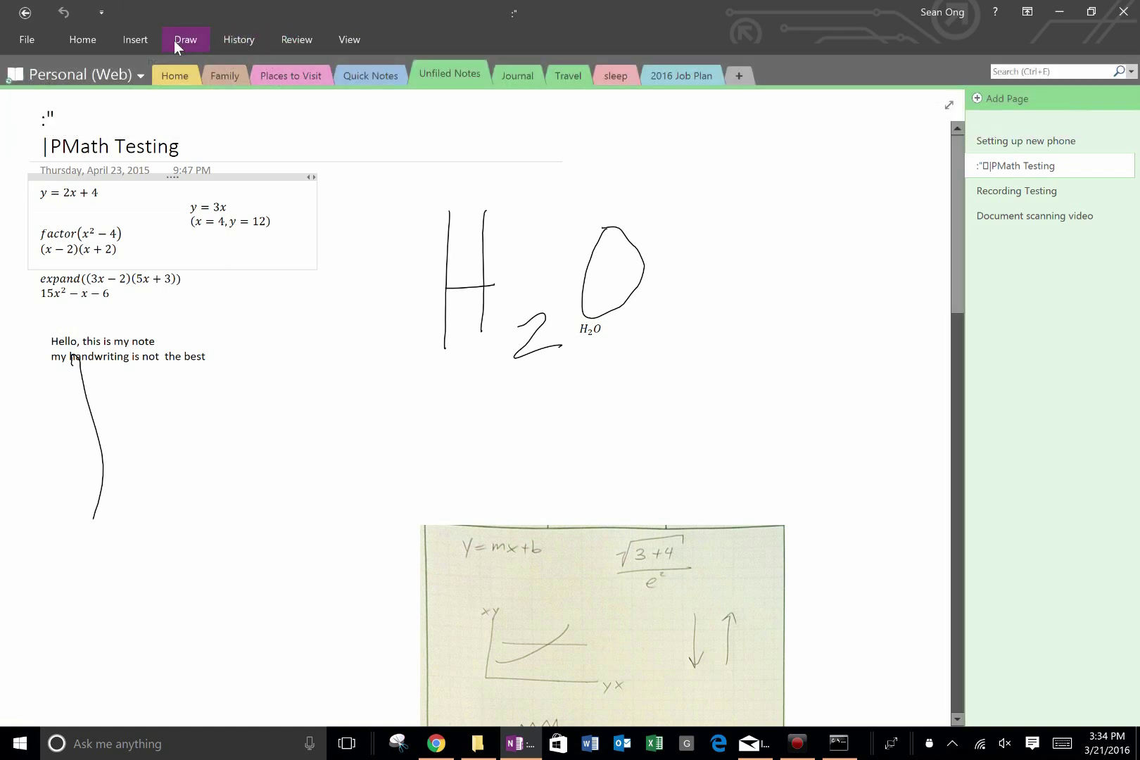
pyautogui.click(174, 41)
pyautogui.click(174, 40)
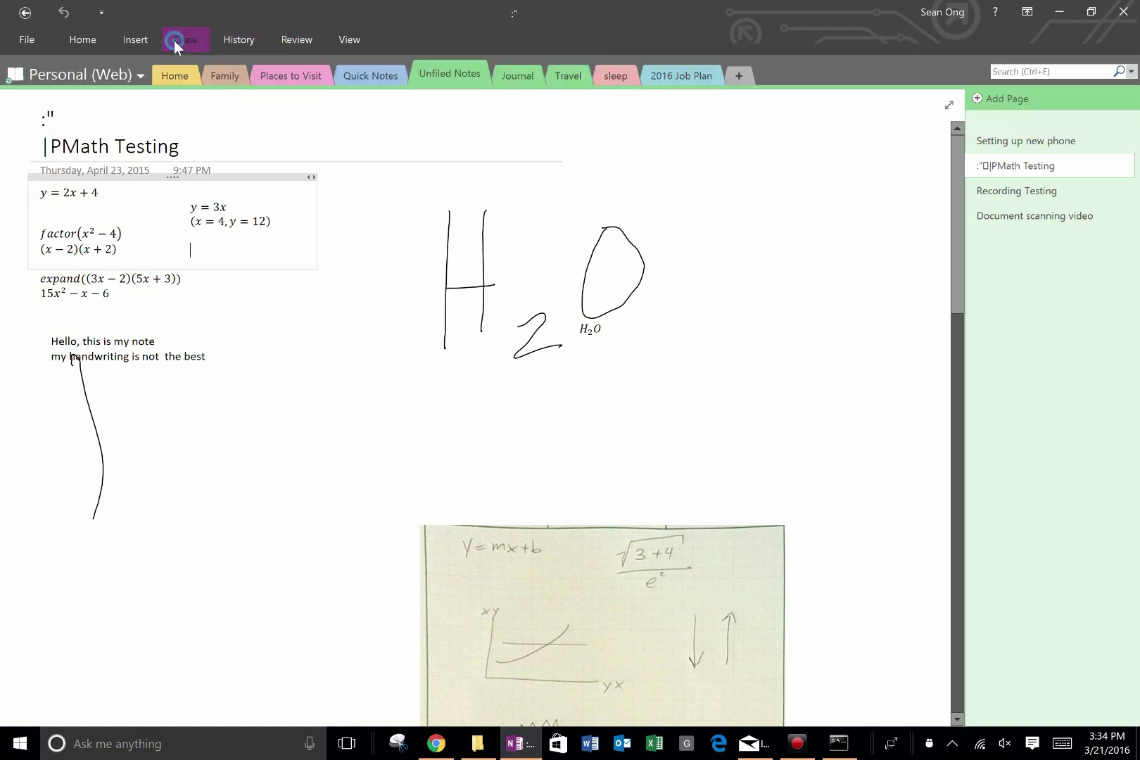
# Step: Open OneNote's Options > Add-ins and select Microsoft Mathematics Add-in in the list
pyautogui.click(26, 40)
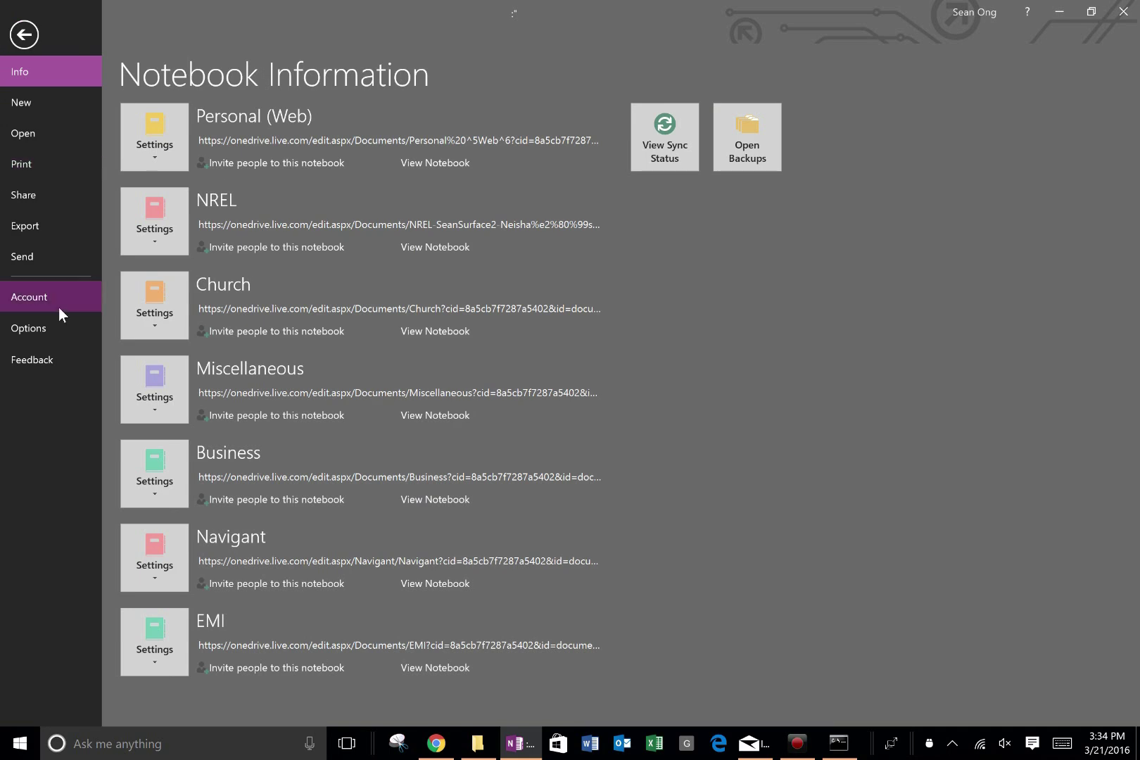
pyautogui.click(29, 328)
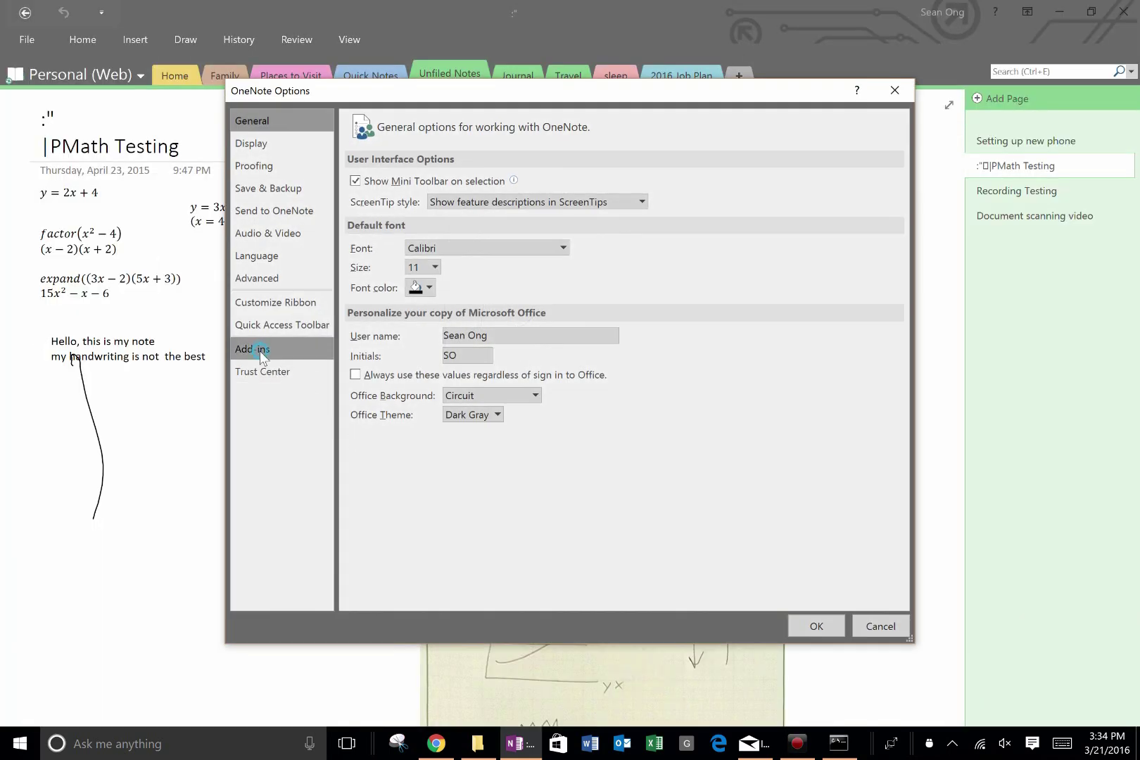
pyautogui.click(260, 350)
pyautogui.click(463, 211)
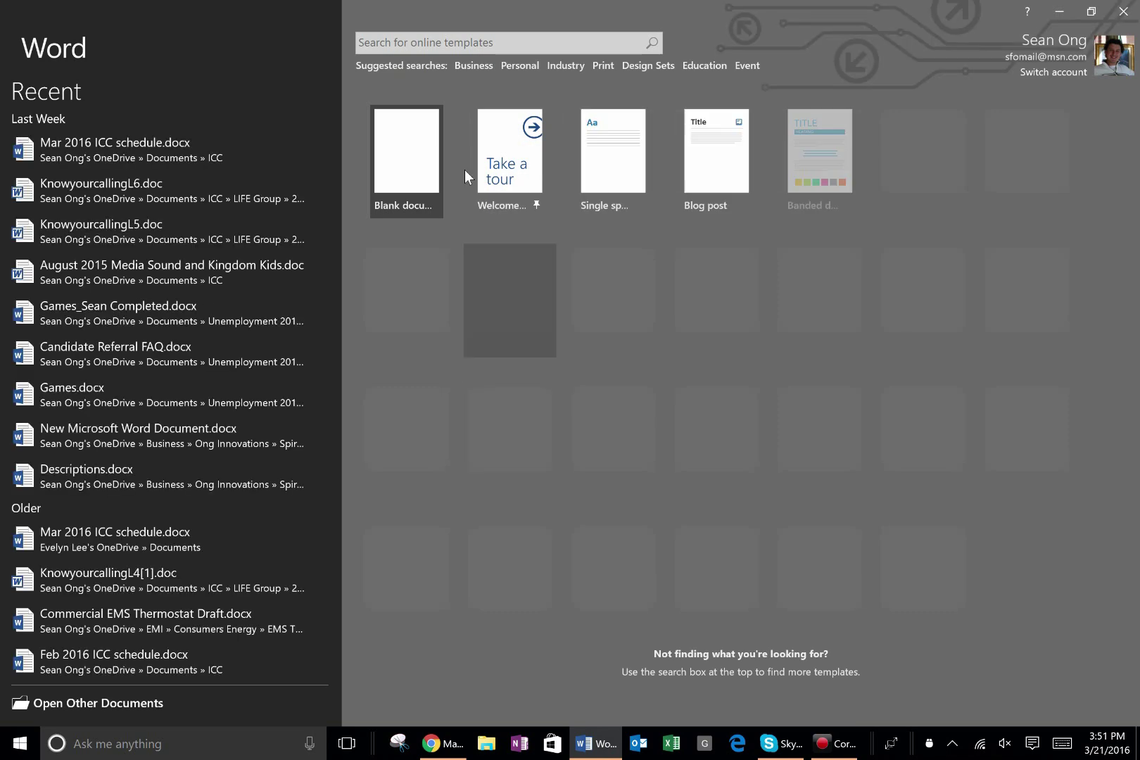
# Step: Create a blank Word document and pin the Mathematics ribbon tab open
pyautogui.click(427, 167)
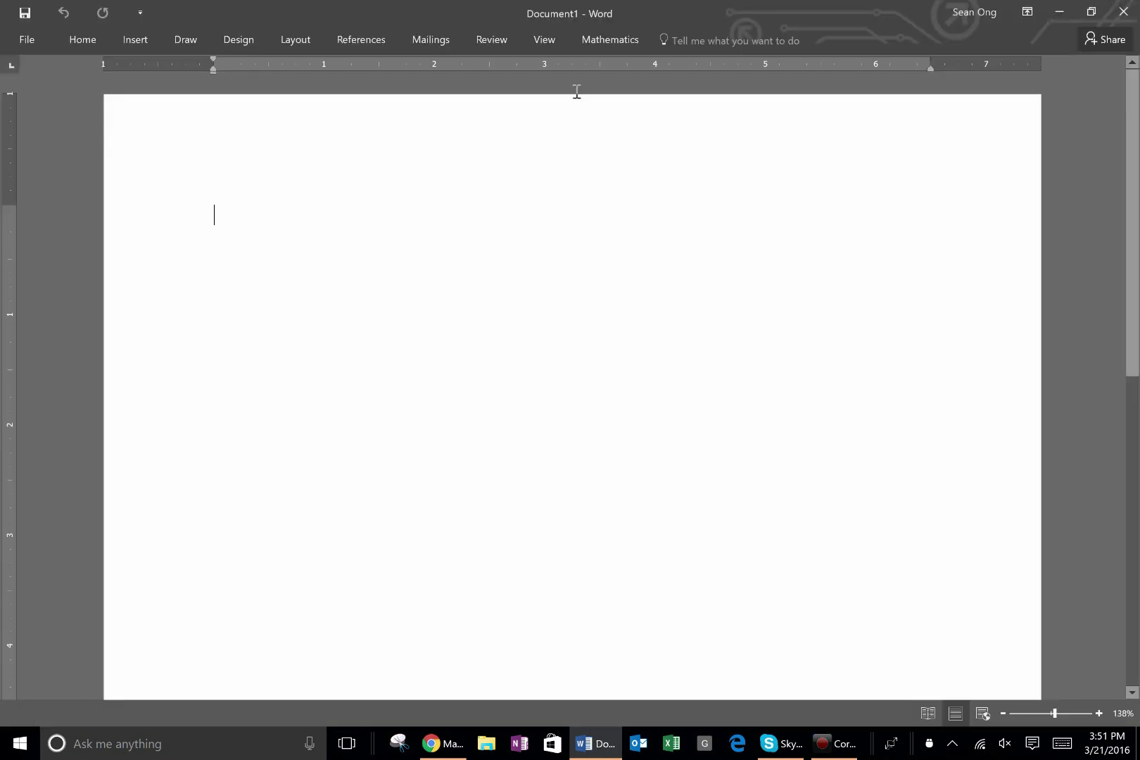
pyautogui.click(614, 39)
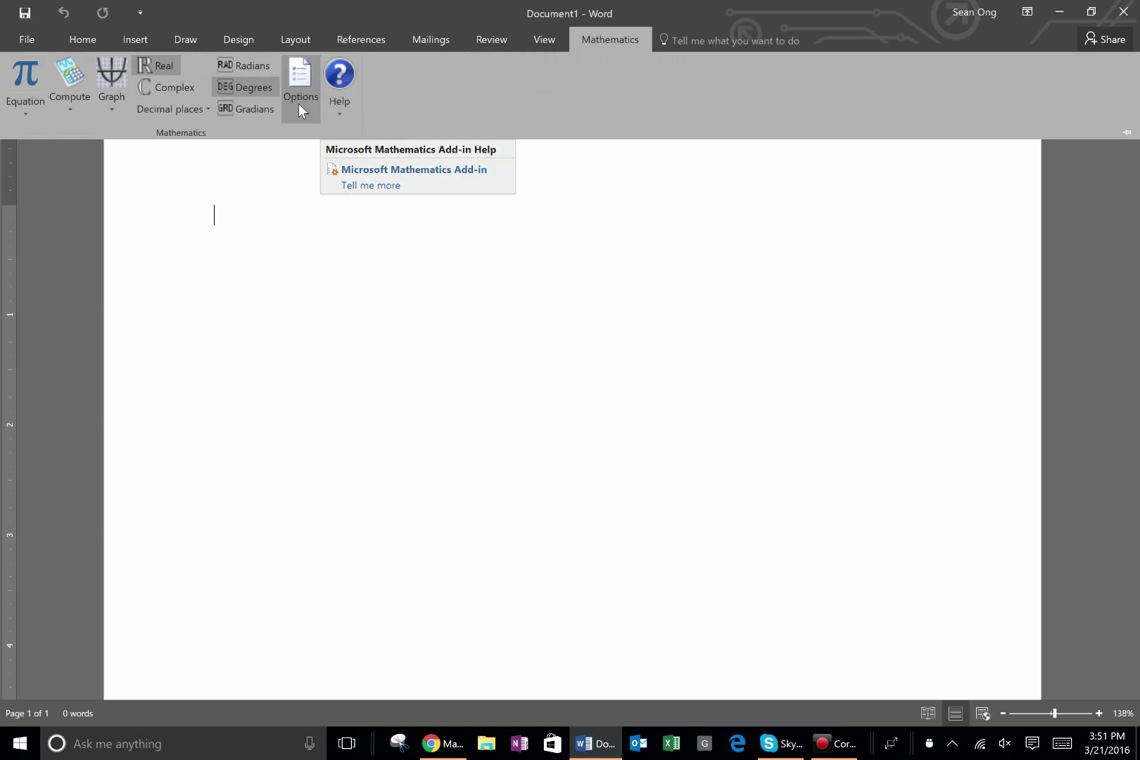
pyautogui.click(1126, 132)
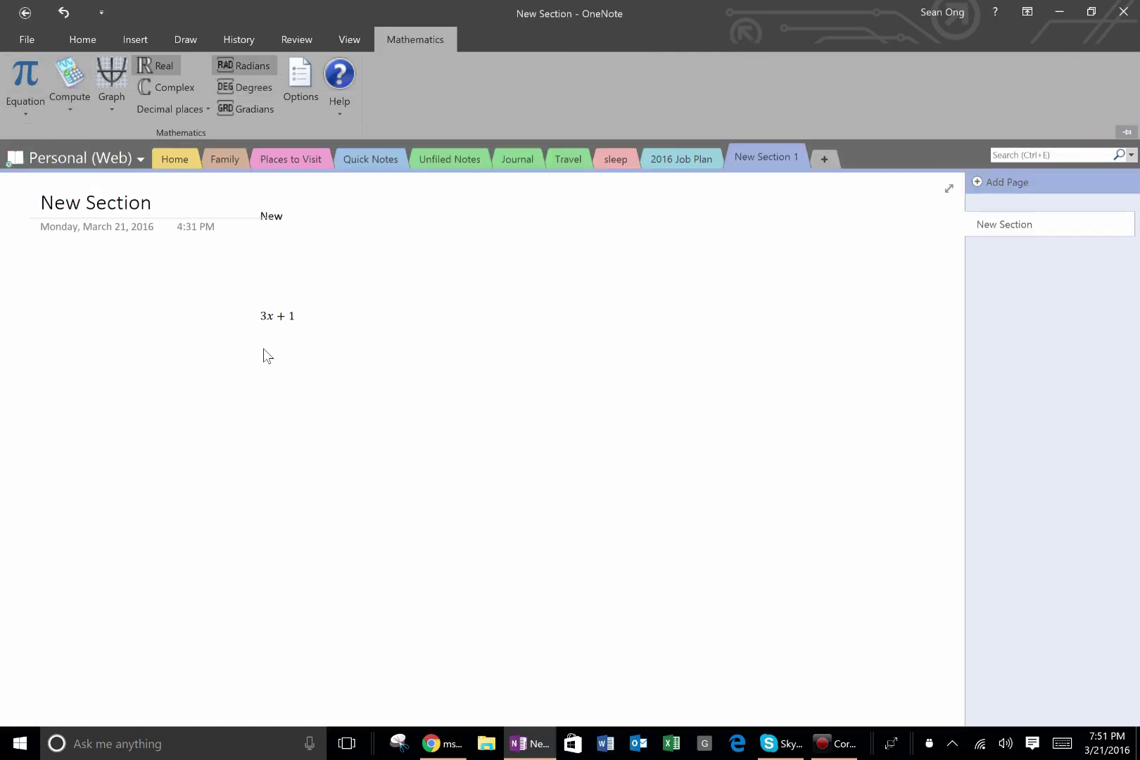
# Step: With 3x + 1 on the page, browse the Equation, Compute and Graph menus
pyautogui.click(280, 315)
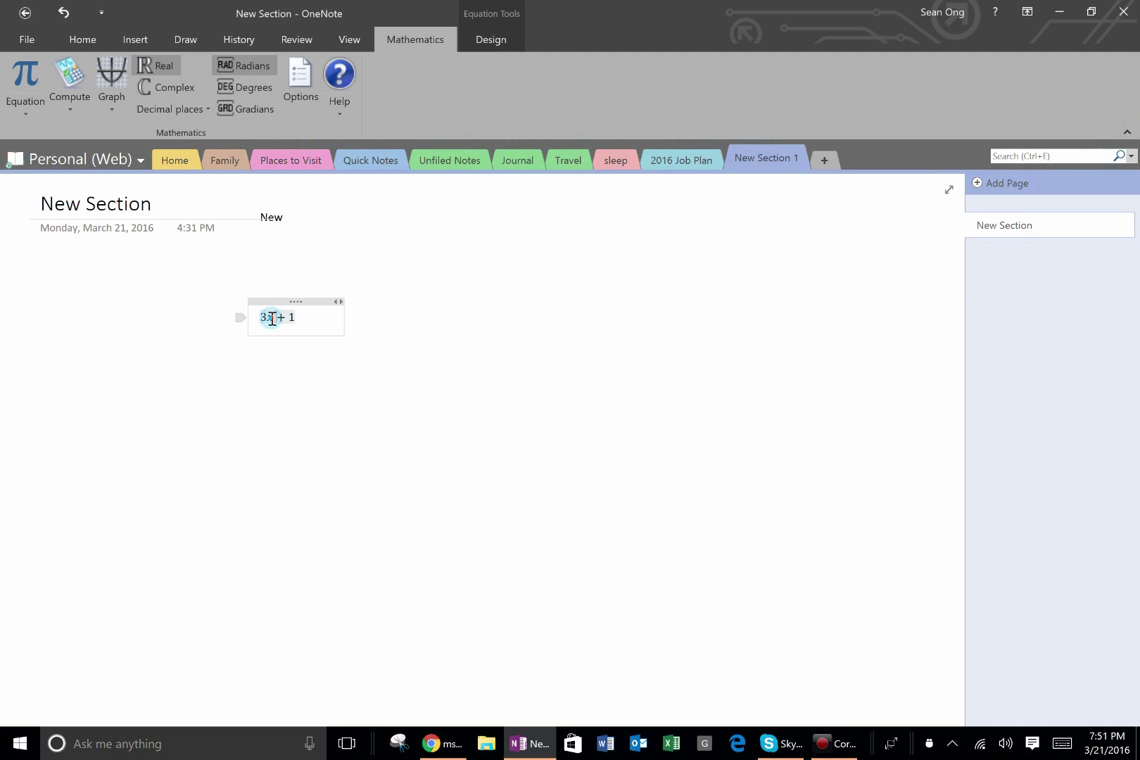
pyautogui.click(331, 420)
pyautogui.click(33, 107)
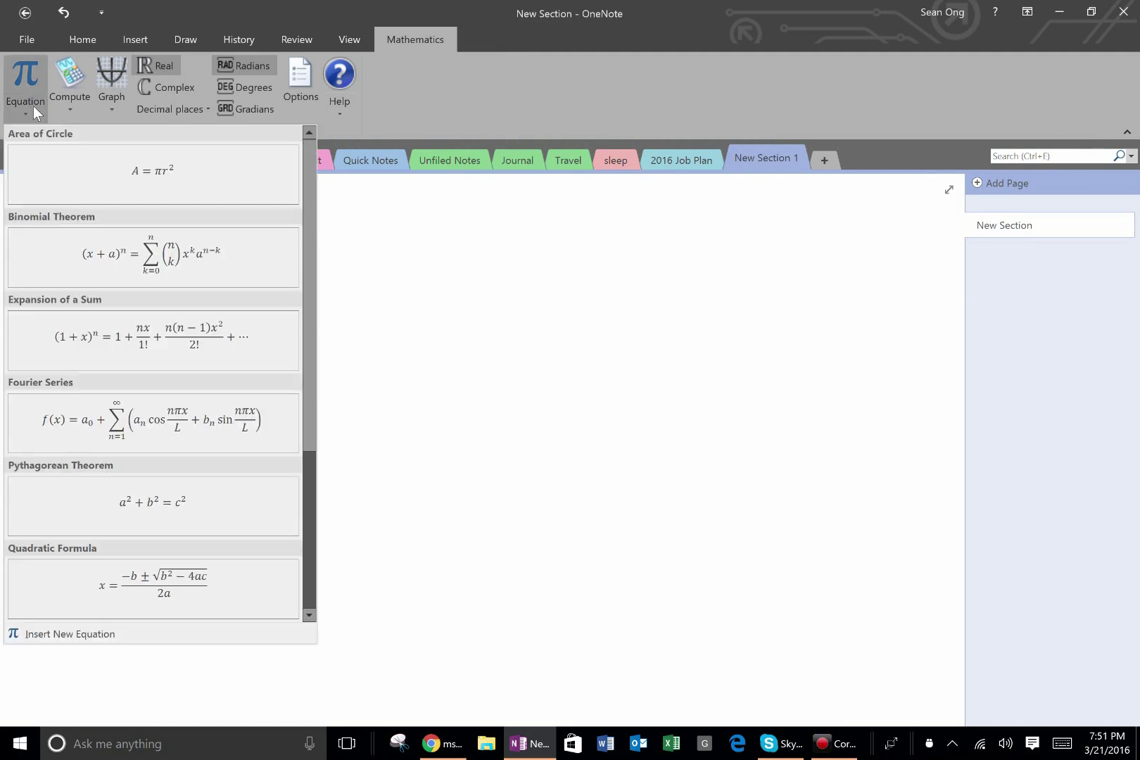
pyautogui.click(55, 114)
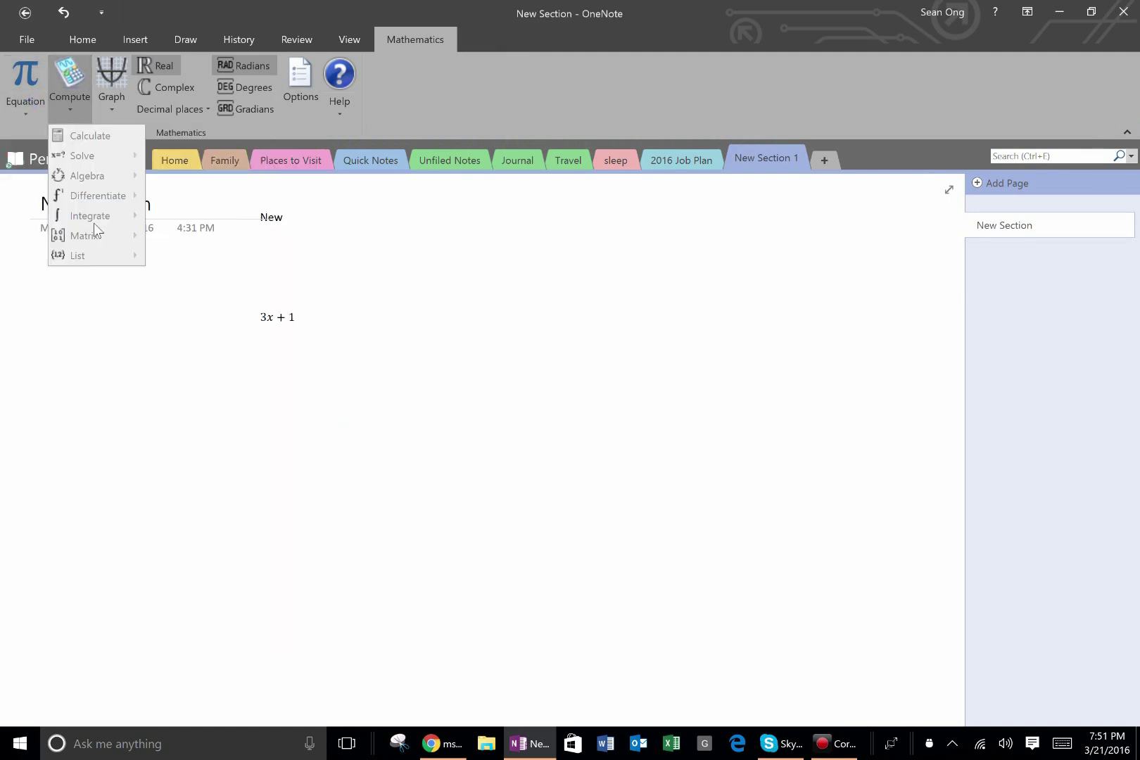
pyautogui.click(117, 101)
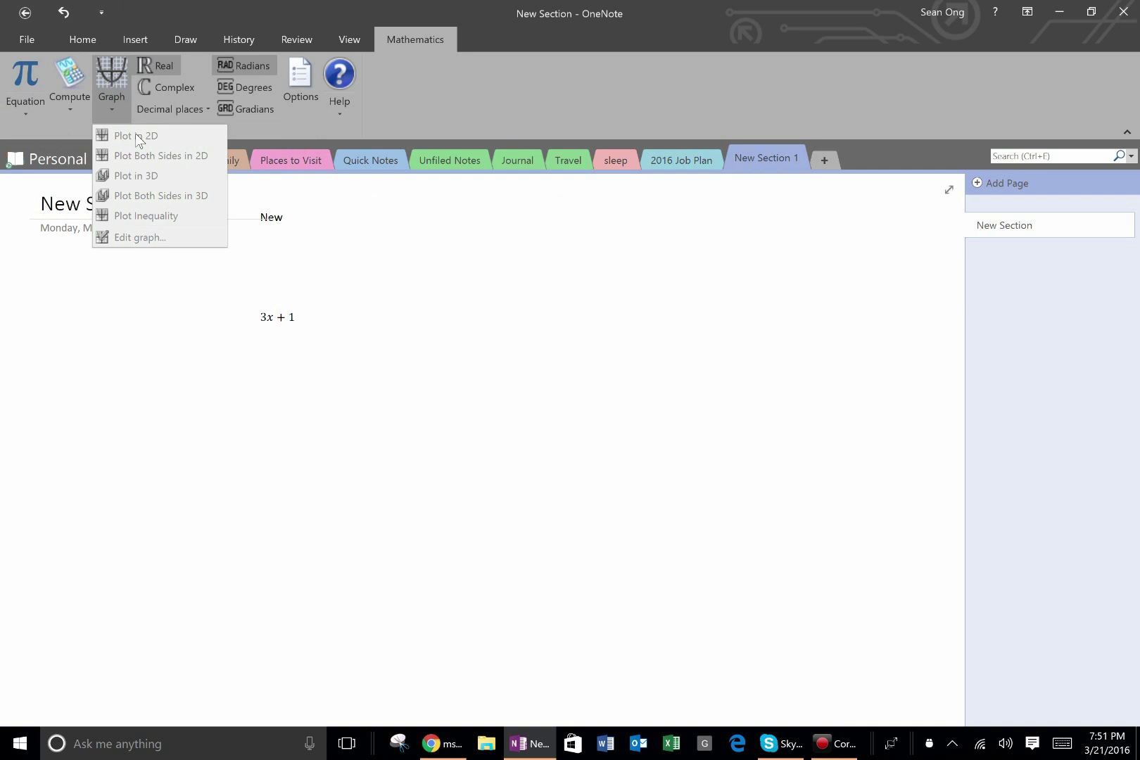
# Step: Toggle Complex/Real, view decimal places, and cycle angle units through Degrees, Gradians and Radians
pyautogui.click(169, 86)
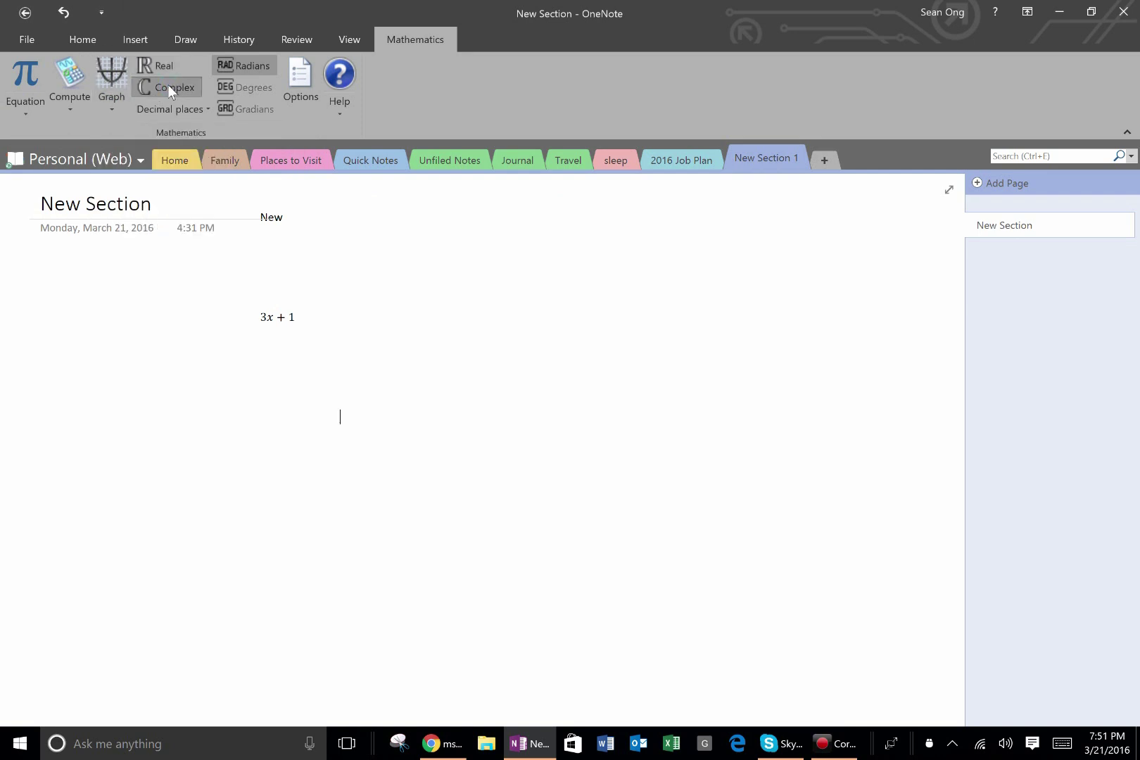
pyautogui.click(204, 110)
pyautogui.click(149, 65)
pyautogui.click(266, 87)
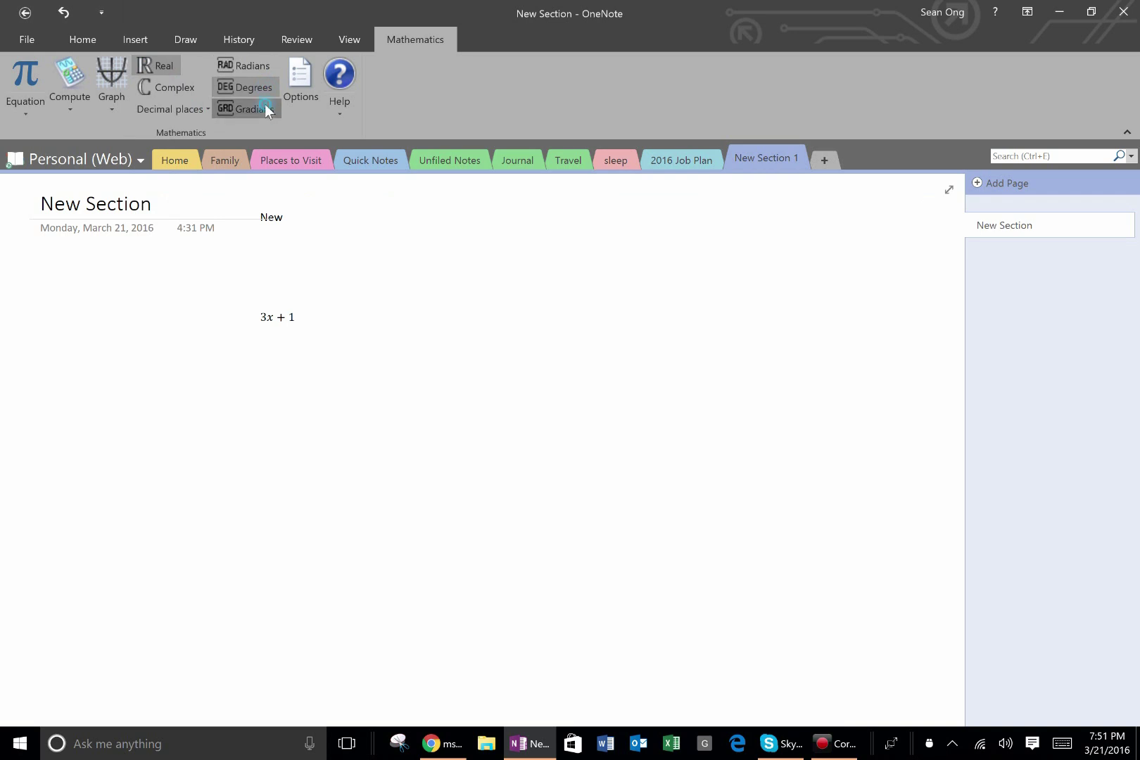
pyautogui.click(266, 109)
pyautogui.click(256, 66)
# Step: Open the math add-in Options, check version 2.0.40811.1 under Resources, then cancel
pyautogui.click(312, 91)
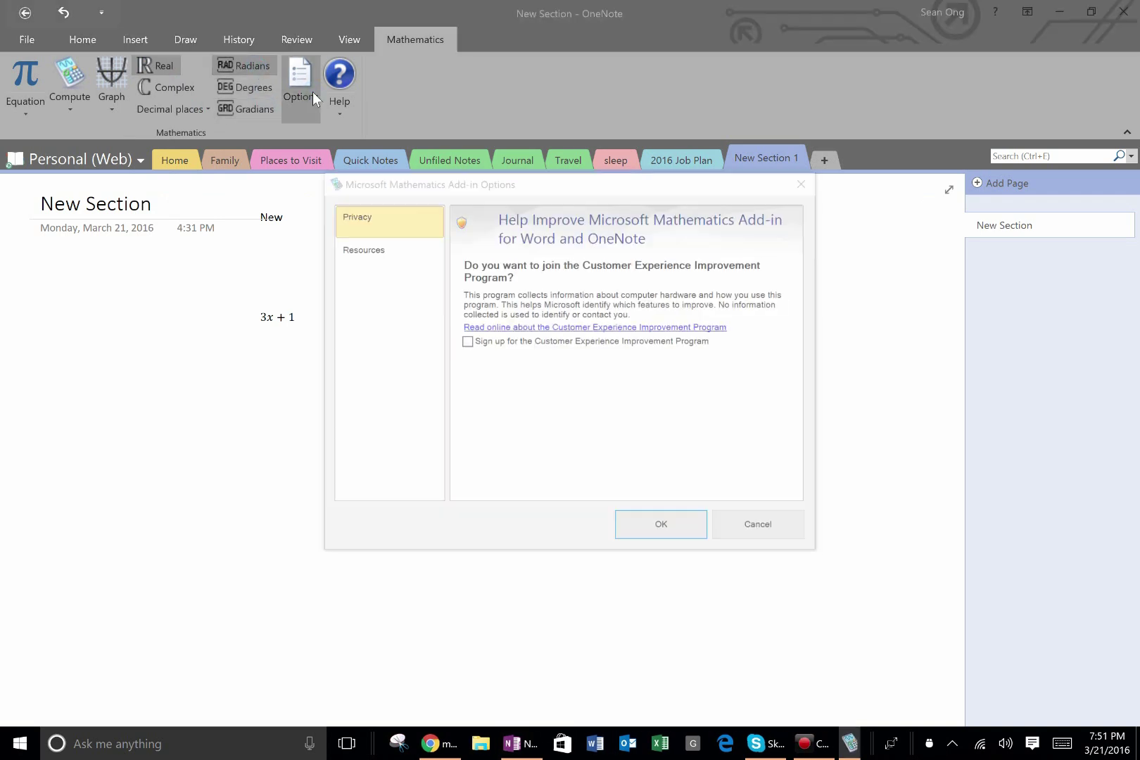
pyautogui.click(382, 252)
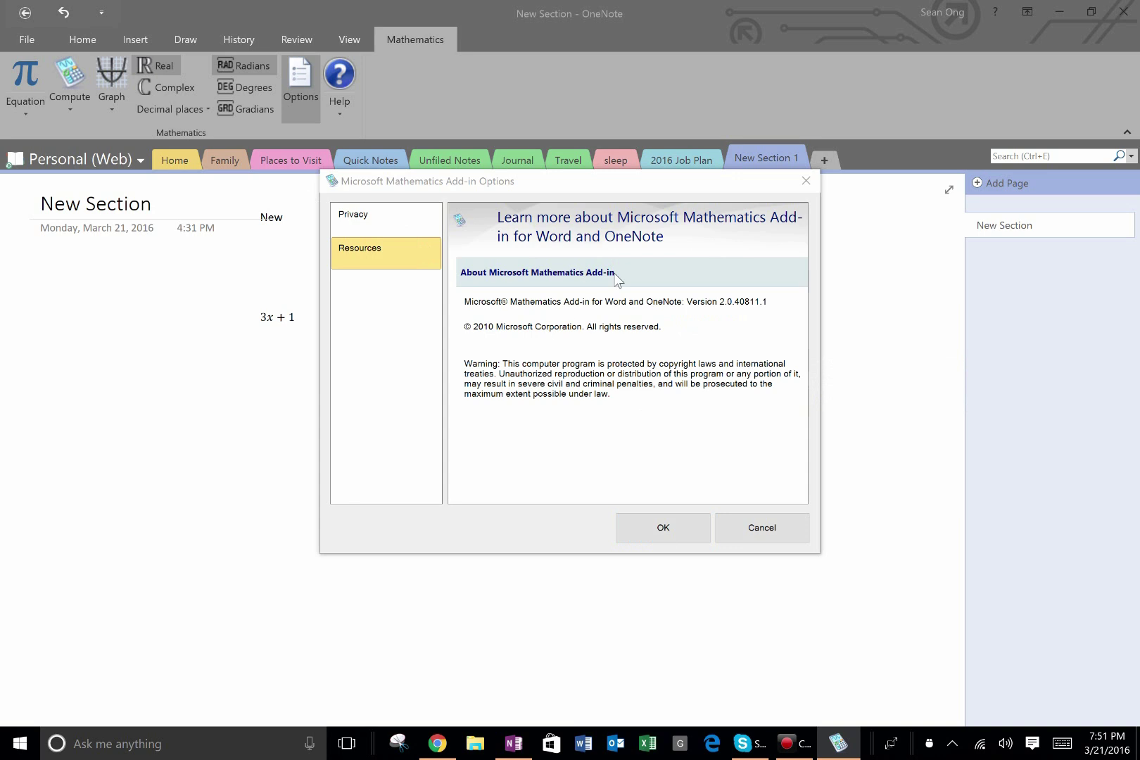
pyautogui.click(772, 533)
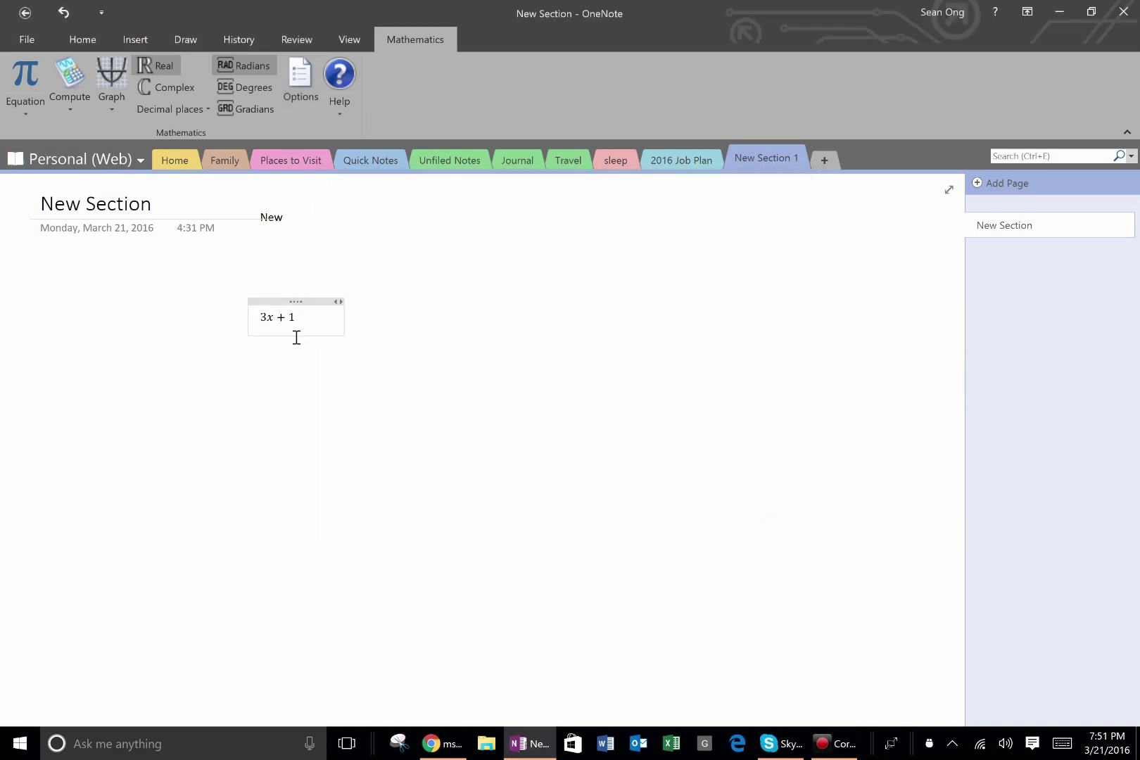
# Step: Insert a new equation 3x + 1 = 0 below 3x + 1 and select that line
pyautogui.click(297, 338)
pyautogui.click(31, 108)
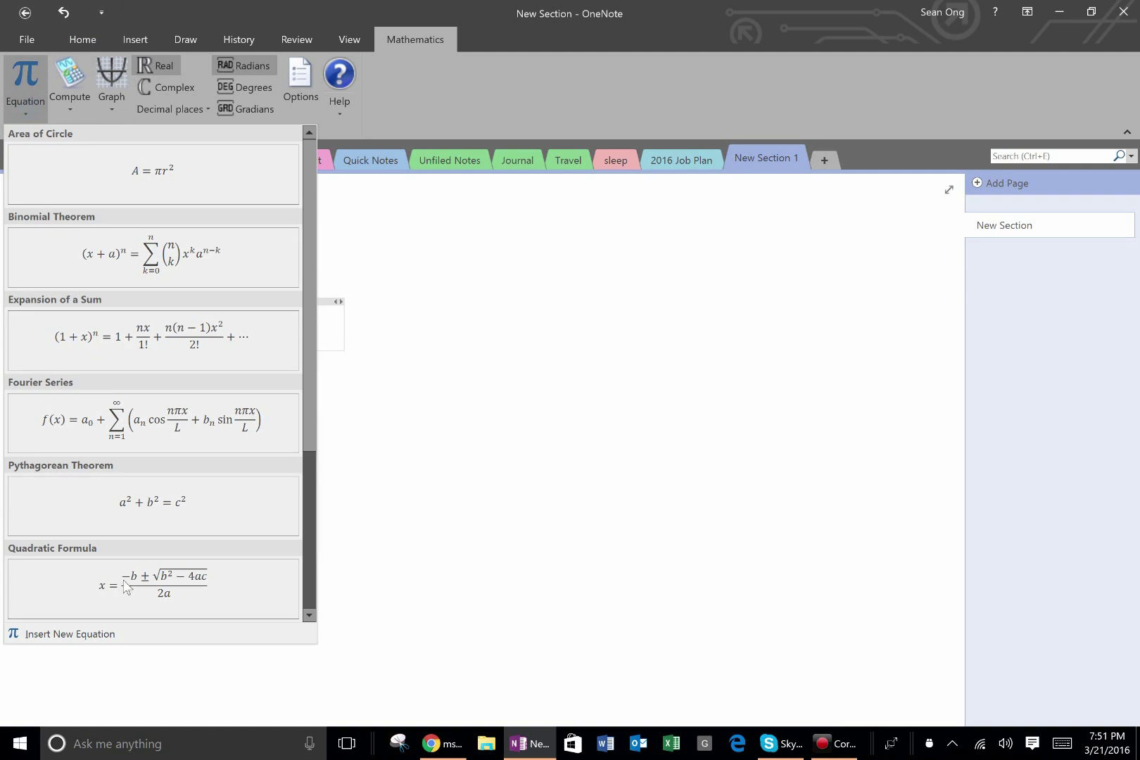
pyautogui.click(95, 637)
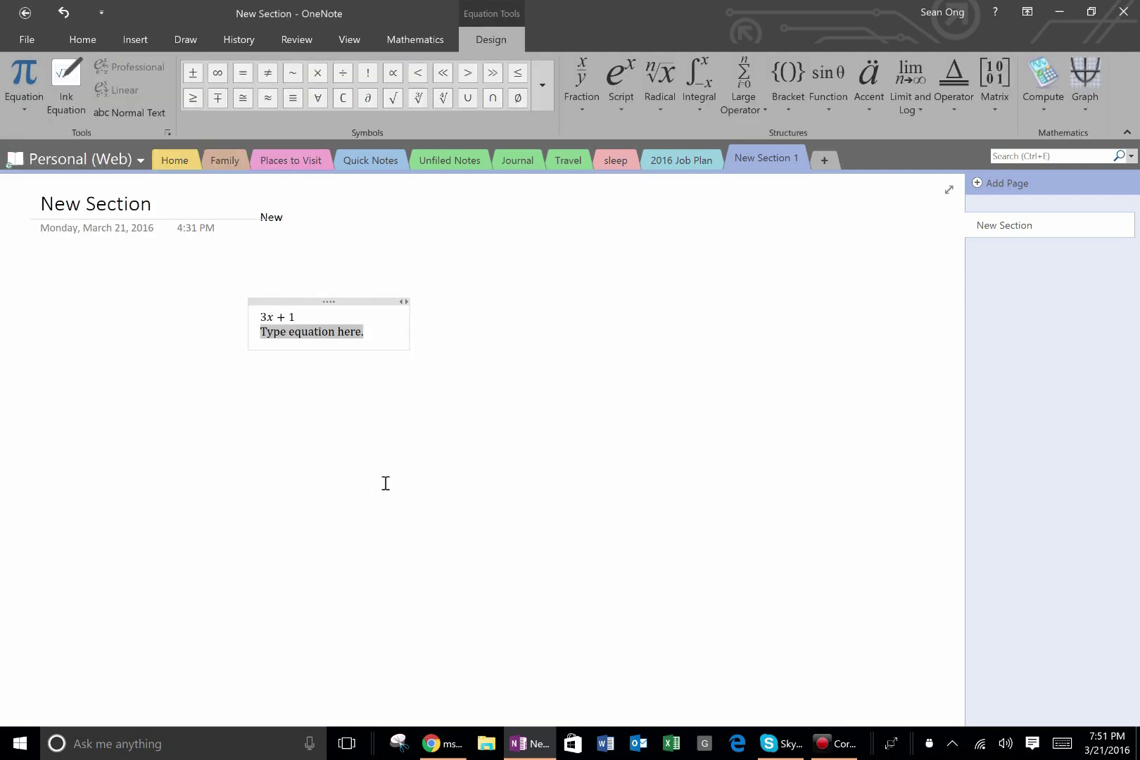
pyautogui.write('3x + 1 = 0')
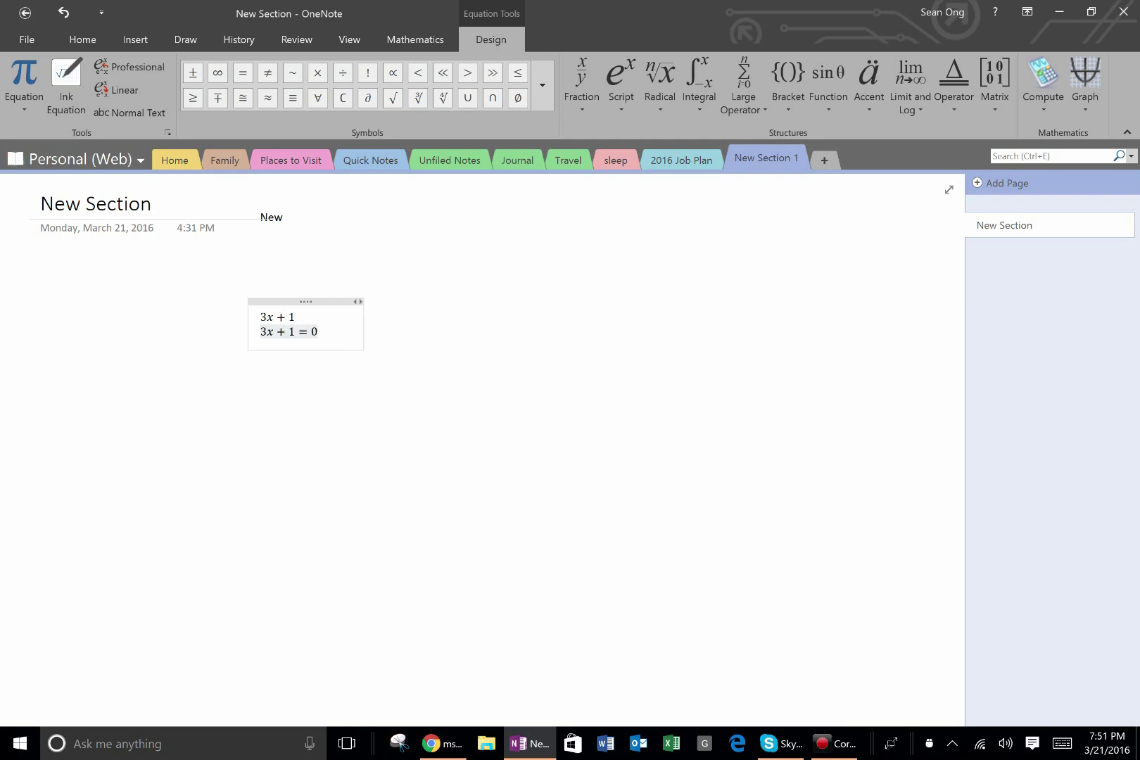
pyautogui.click(343, 424)
pyautogui.click(290, 328)
pyautogui.moveTo(259, 332); pyautogui.dragTo(317, 331)
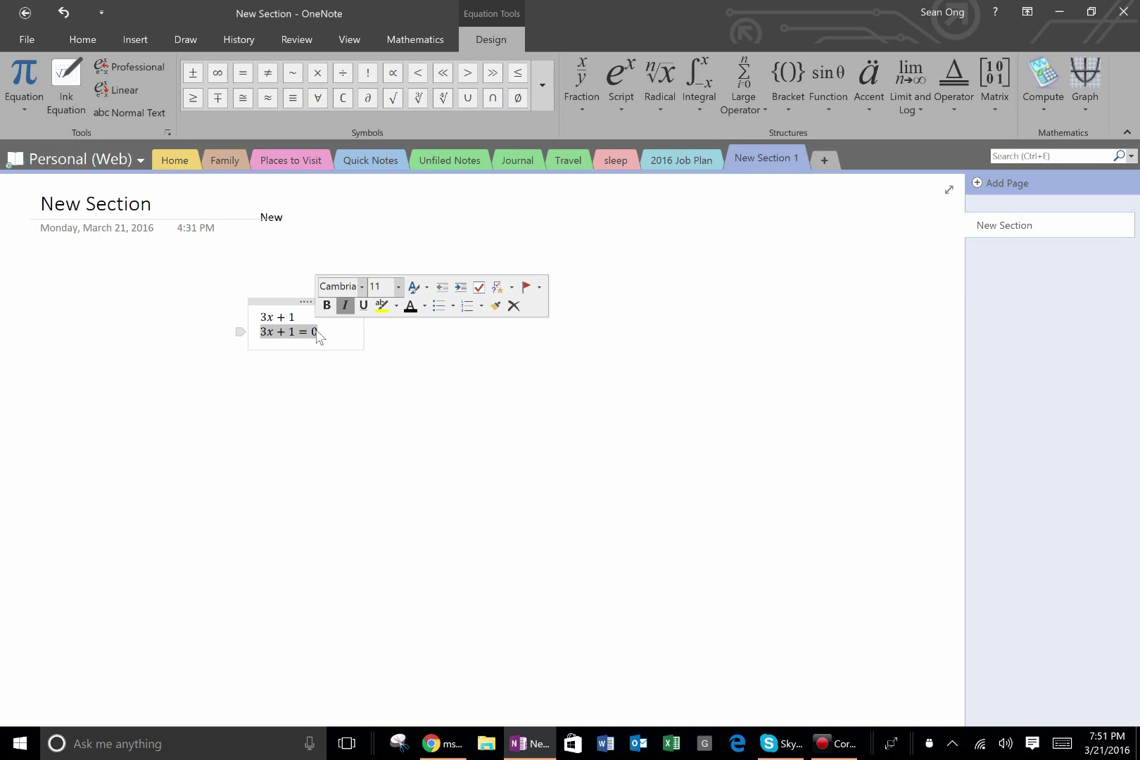
pyautogui.rightClick(300, 330)
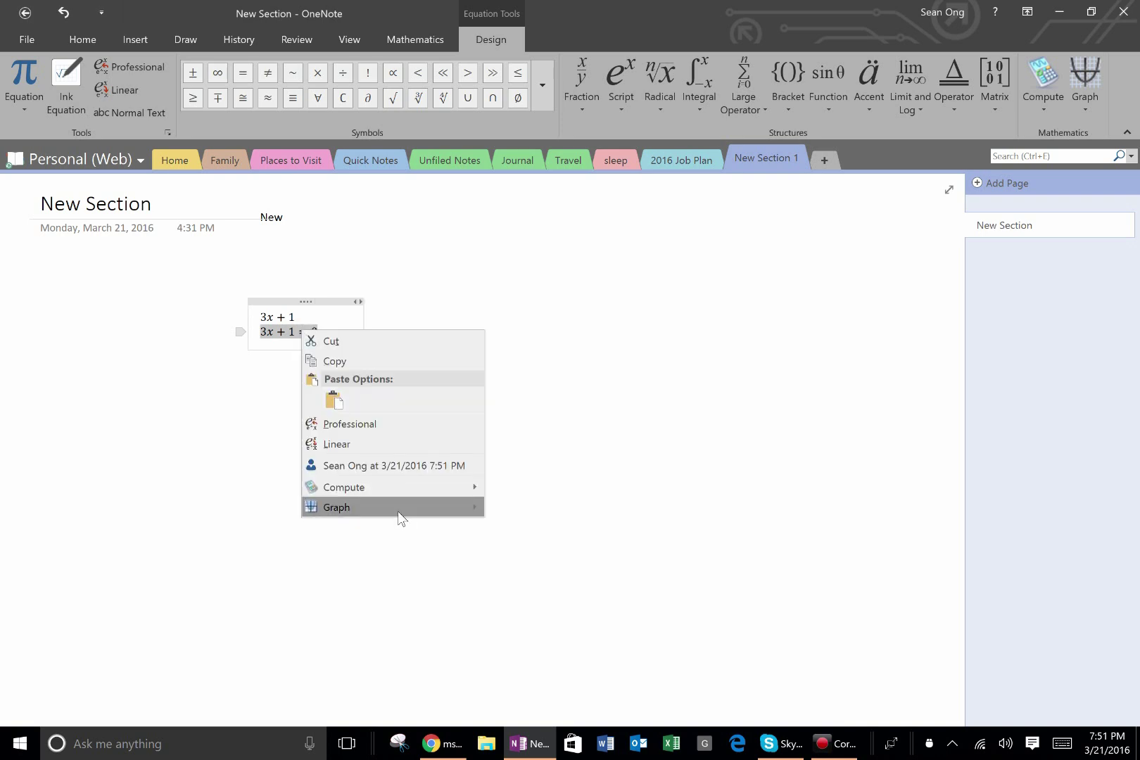
pyautogui.moveTo(404, 515)
pyautogui.moveTo(425, 489)
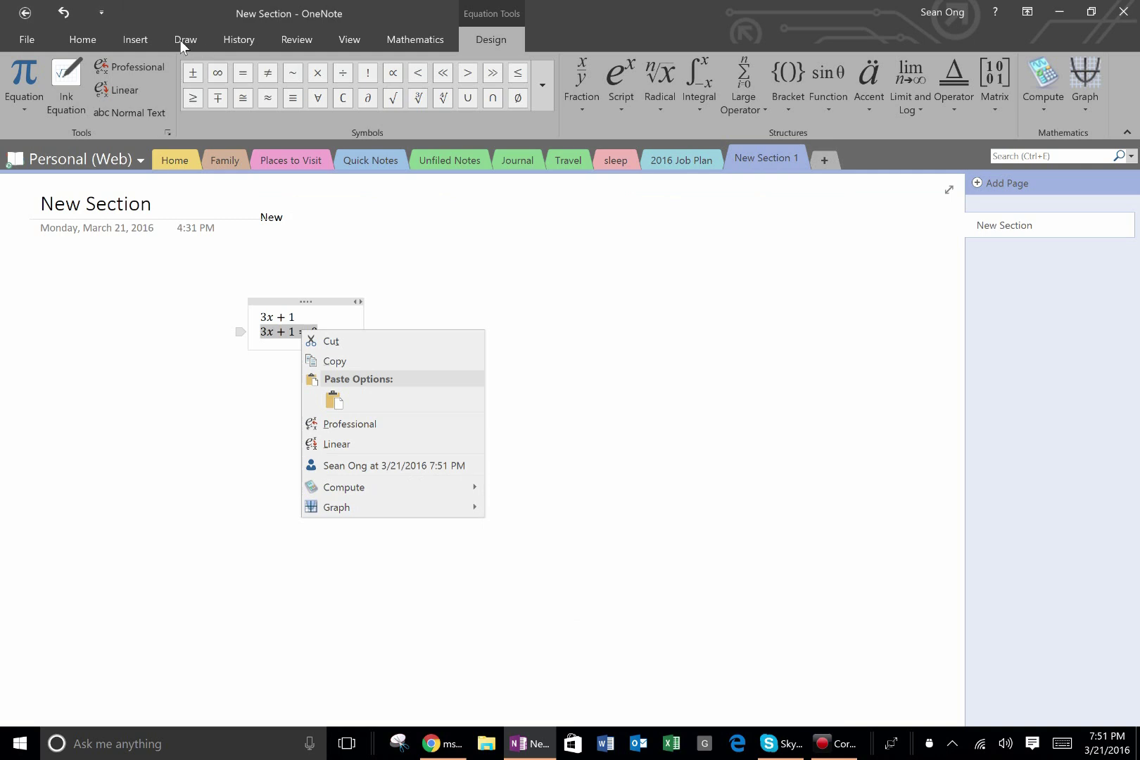
pyautogui.click(405, 41)
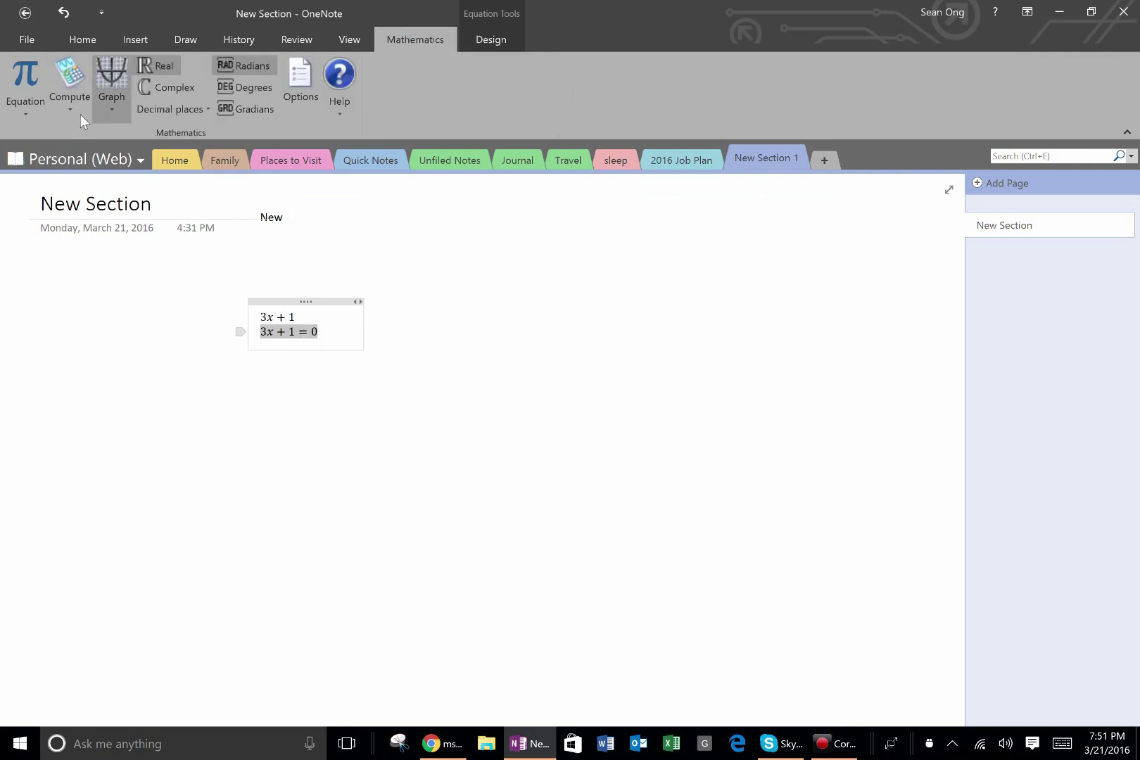
pyautogui.click(70, 95)
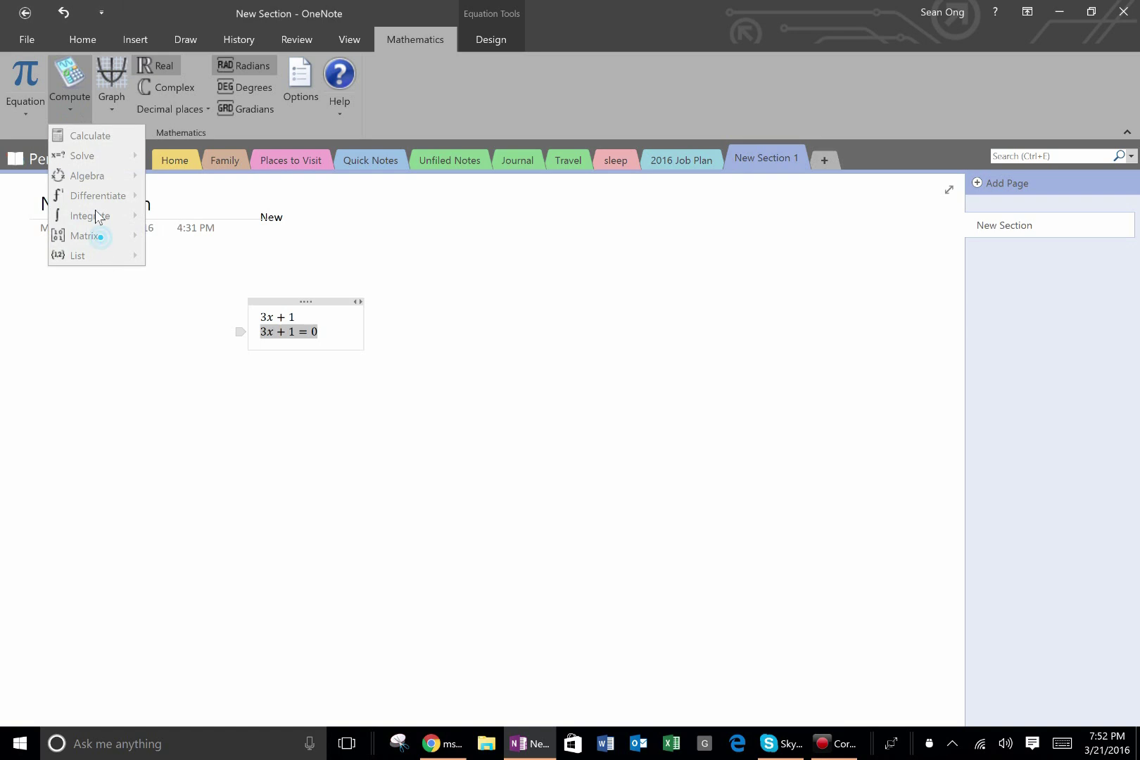
pyautogui.click(313, 402)
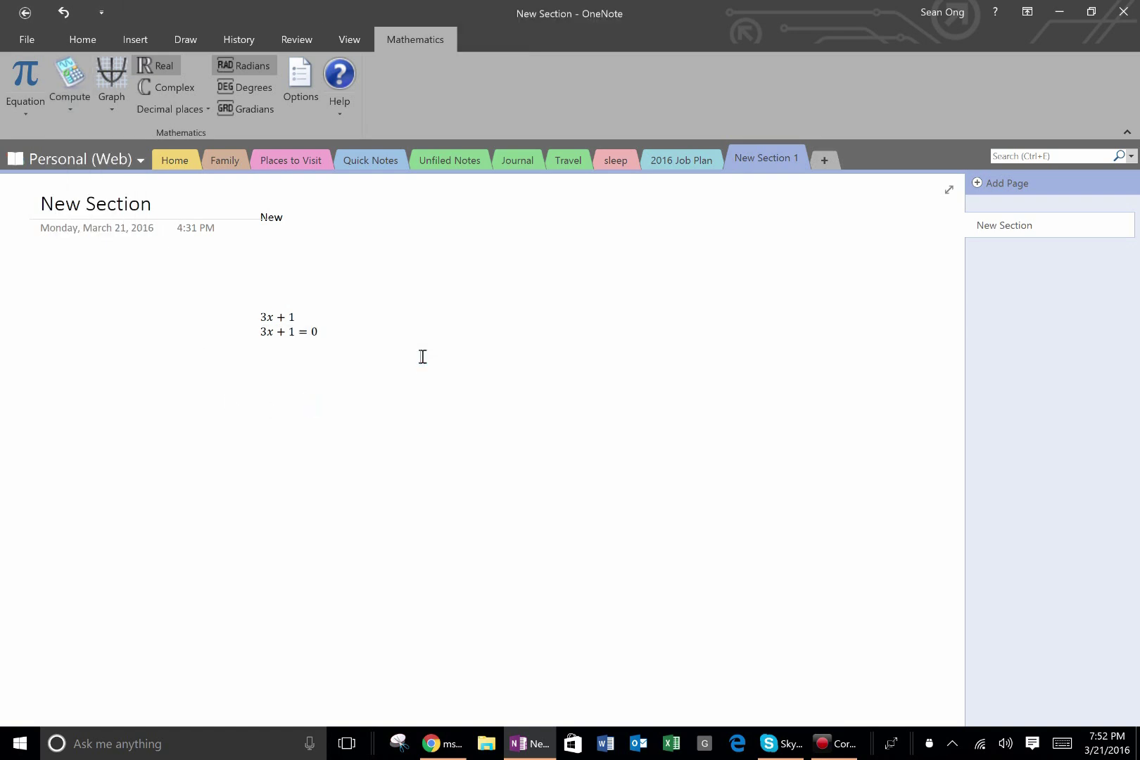